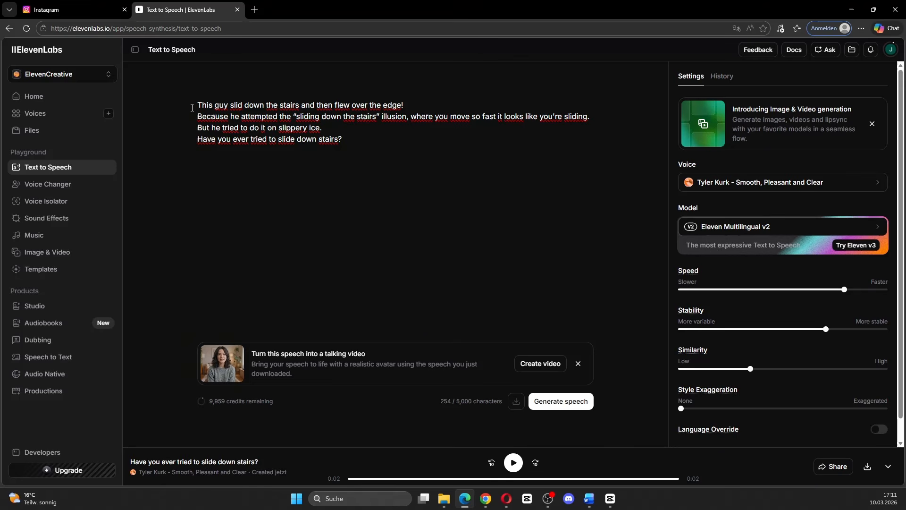
Compare the first script line with the Instagram reel, and highlight the second line about the sliding illusion.
{"action": "left_click_drag", "start_coordinate": [196, 104], "coordinate": [409, 101]}
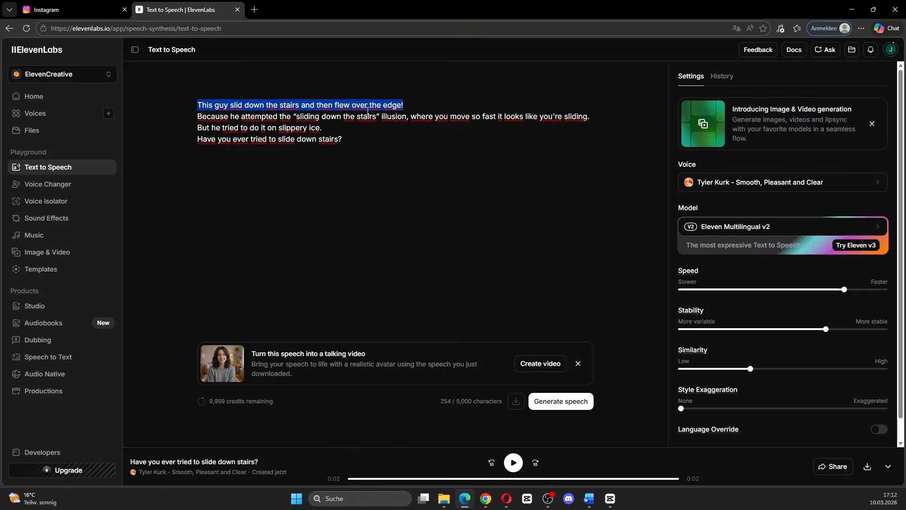
{"action": "left_click", "coordinate": [89, 12]}
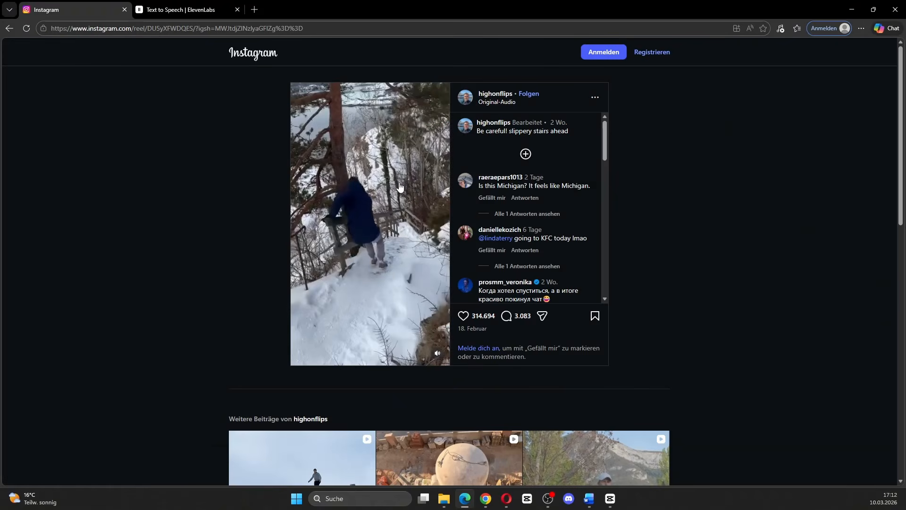
{"action": "left_click", "coordinate": [193, 9]}
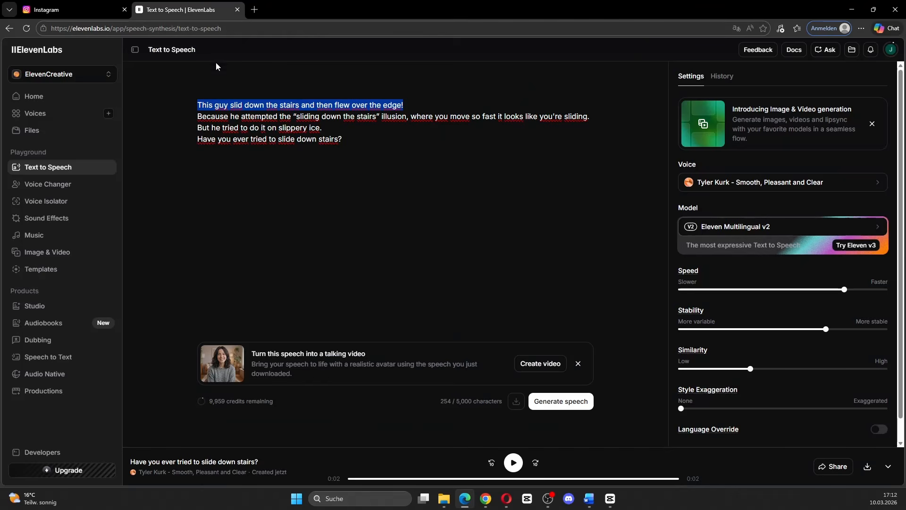
{"action": "left_click", "coordinate": [196, 116]}
{"action": "left_click_drag", "start_coordinate": [196, 116], "coordinate": [590, 117]}
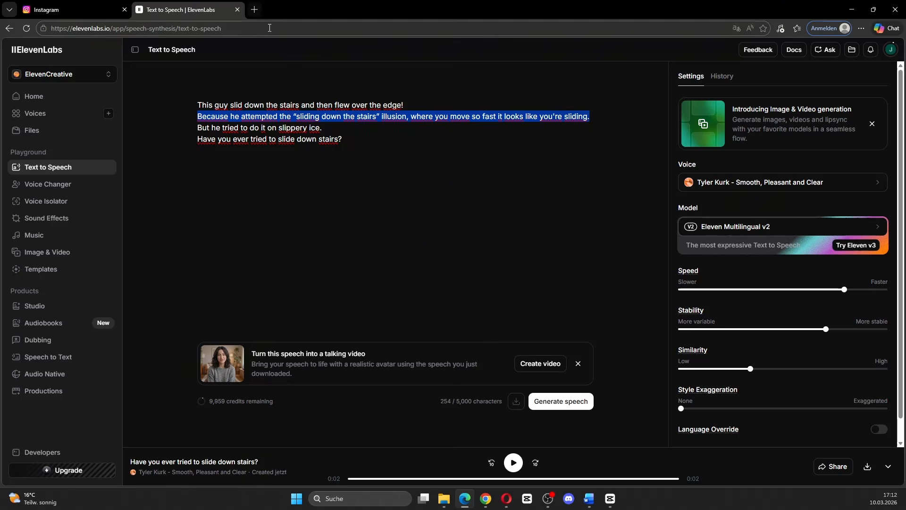
Search TikTok for "sliding down stairs" and open the first video result in the list.
{"action": "left_click", "coordinate": [254, 10]}
{"action": "type", "text": "tiktok"}
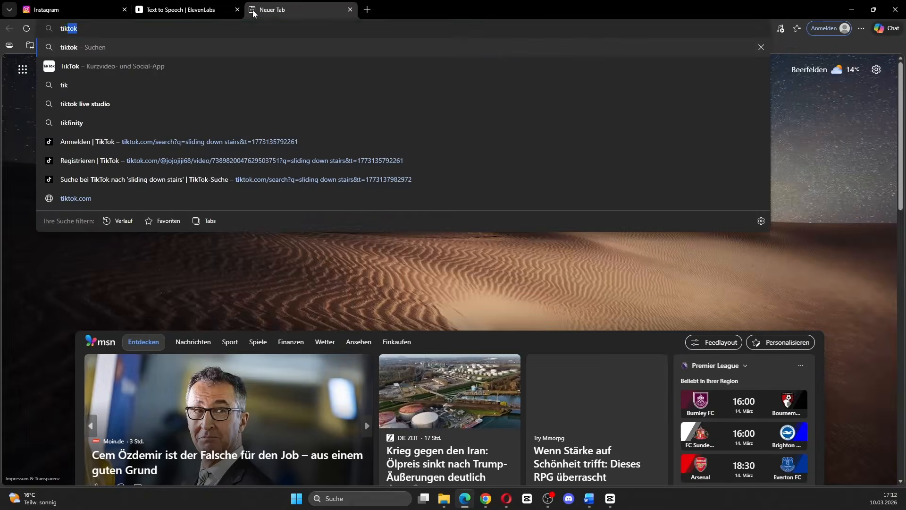
{"action": "key", "text": "Return"}
{"action": "left_click", "coordinate": [156, 162]}
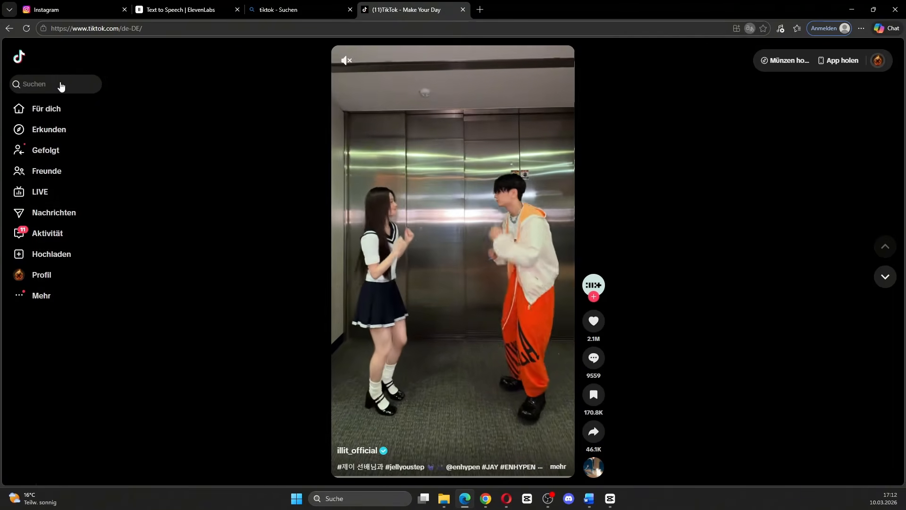
{"action": "left_click", "coordinate": [62, 86]}
{"action": "left_click", "coordinate": [94, 128]}
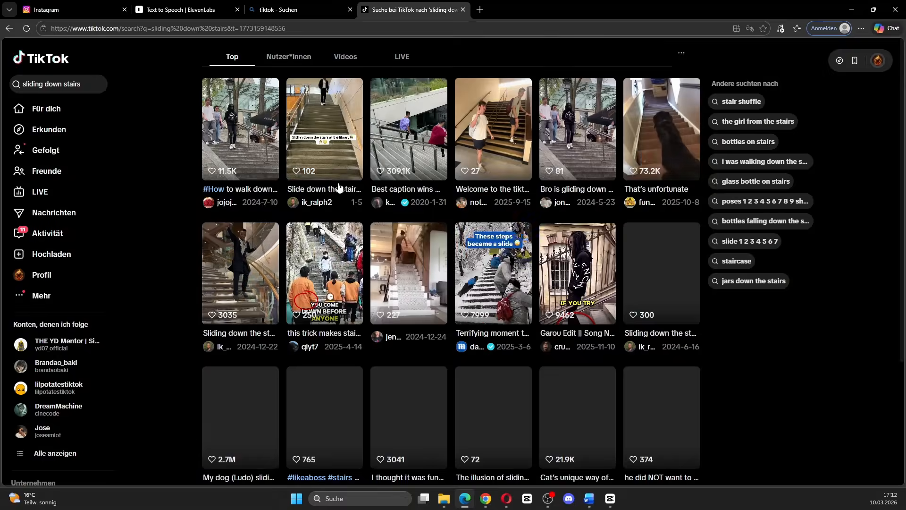
{"action": "left_click", "coordinate": [222, 128]}
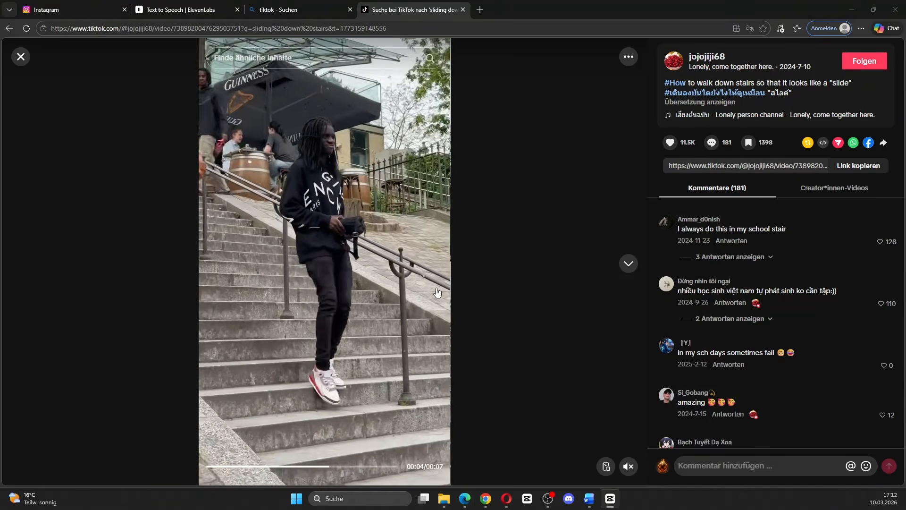
Return to the ElevenLabs script and review the slippery ice line and the closing question.
{"action": "left_click", "coordinate": [202, 5]}
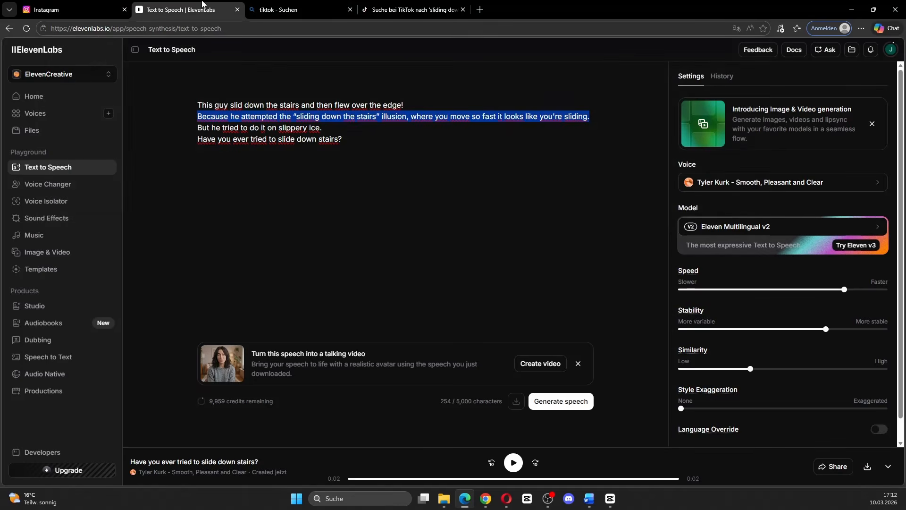
{"action": "left_click", "coordinate": [370, 160]}
{"action": "left_click_drag", "start_coordinate": [194, 127], "coordinate": [322, 128]}
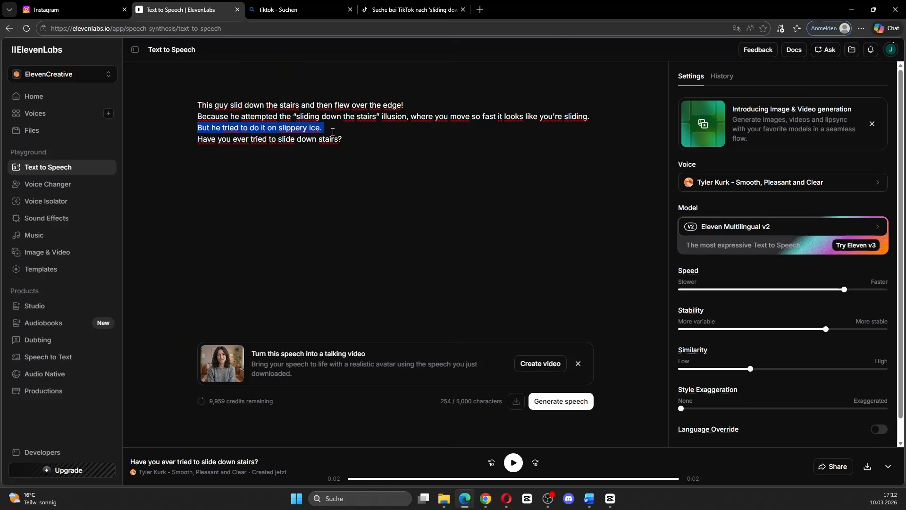
{"action": "left_click_drag", "start_coordinate": [187, 133], "coordinate": [327, 126]}
{"action": "left_click", "coordinate": [243, 176]}
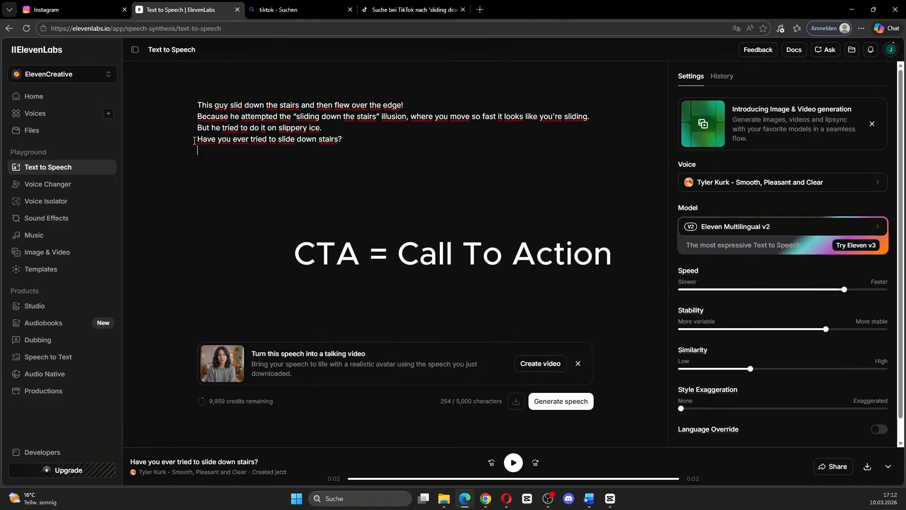
{"action": "left_click_drag", "start_coordinate": [194, 140], "coordinate": [347, 138]}
Try extending the script's last line with "Thats why" and remove the added words again.
{"action": "left_click", "coordinate": [350, 157]}
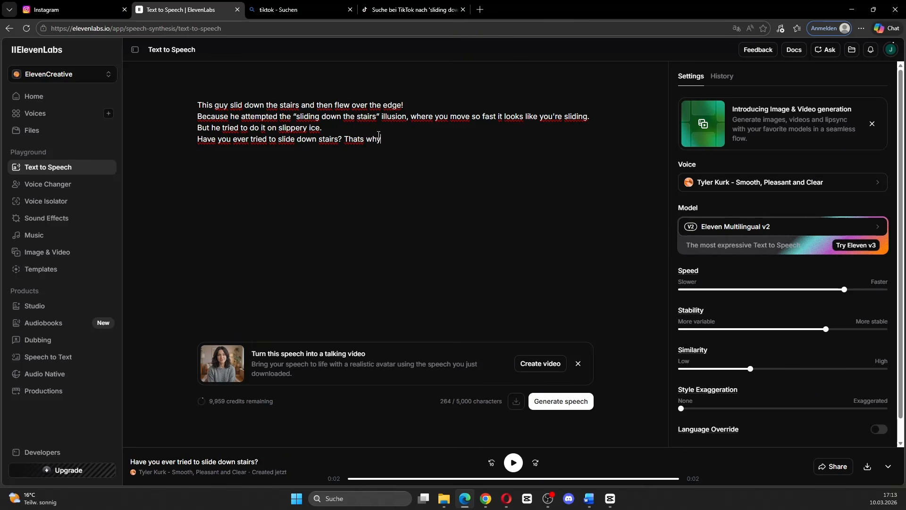
{"action": "left_click_drag", "start_coordinate": [398, 141], "coordinate": [343, 135]}
{"action": "left_click_drag", "start_coordinate": [197, 104], "coordinate": [238, 104]}
{"action": "left_click", "coordinate": [312, 179]}
{"action": "left_click_drag", "start_coordinate": [383, 139], "coordinate": [198, 139]}
{"action": "key", "text": "BackSpace"}
Generate the speech from the four-line stairs script.
{"action": "left_click", "coordinate": [258, 172]}
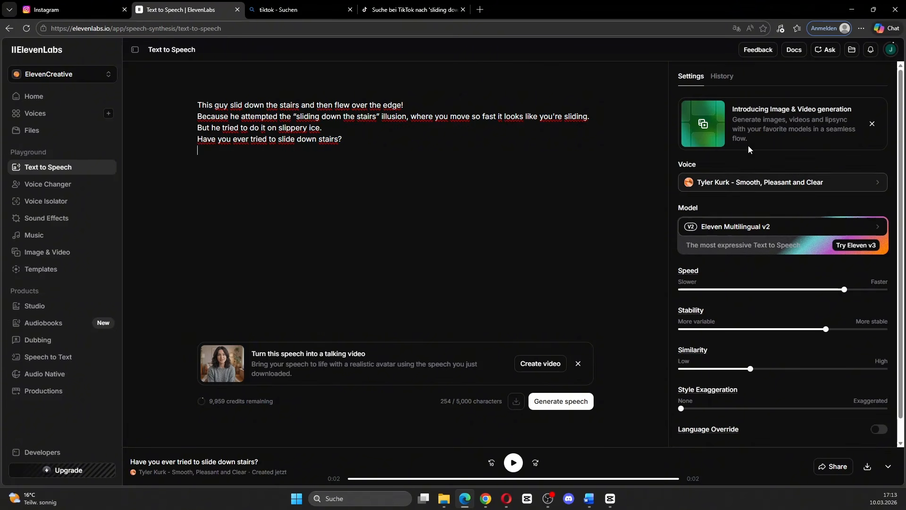
{"action": "left_click", "coordinate": [561, 402]}
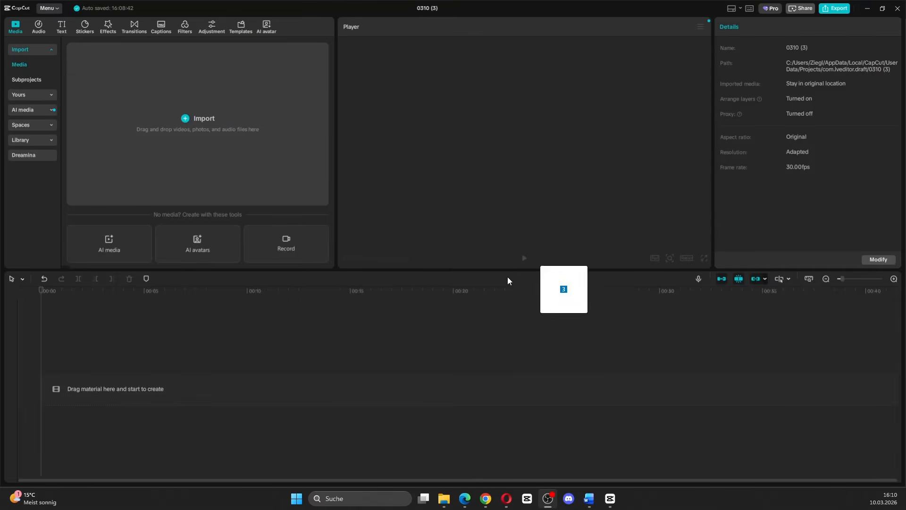
Switch to CapCut, import the two video clips and the voiceover MP3, and place the voiceover on the timeline.
{"action": "left_click_drag", "start_coordinate": [508, 276], "coordinate": [220, 117]}
{"action": "left_click", "coordinate": [157, 96]}
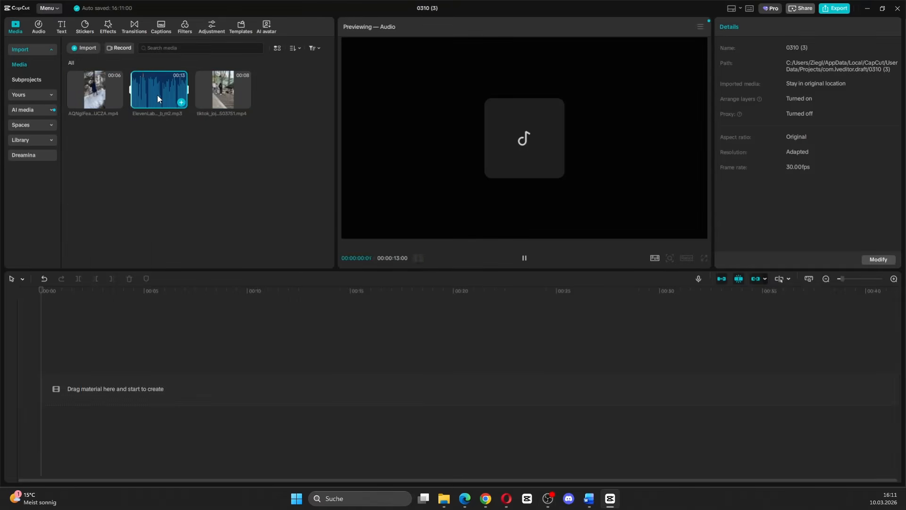
{"action": "left_click_drag", "start_coordinate": [158, 97], "coordinate": [97, 381]}
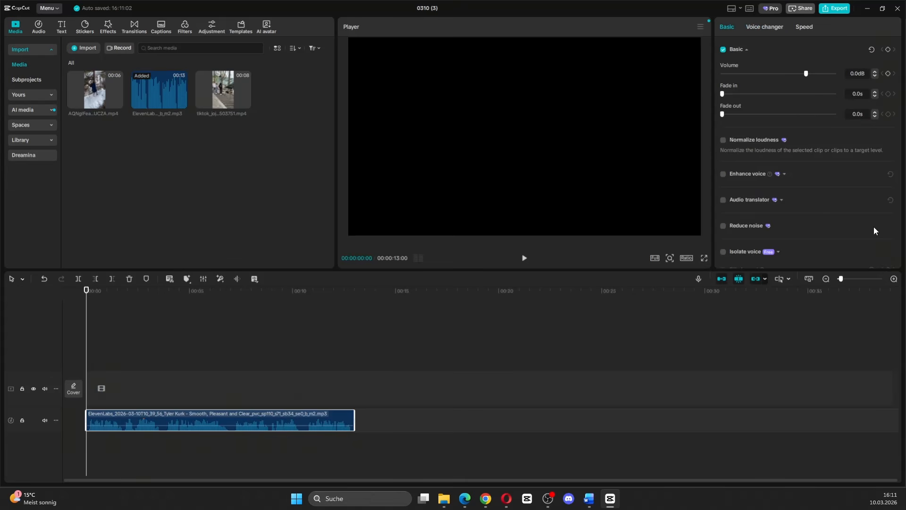
Trim the silence from the voiceover's start, then split it at 00:00:03:14 and cut the pause after the split.
{"action": "left_click", "coordinate": [852, 281]}
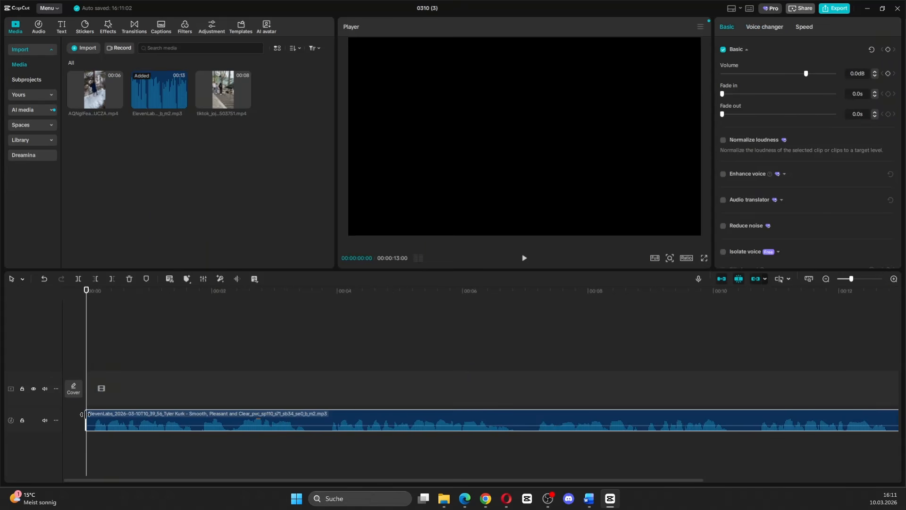
{"action": "left_click_drag", "start_coordinate": [87, 414], "coordinate": [92, 414]}
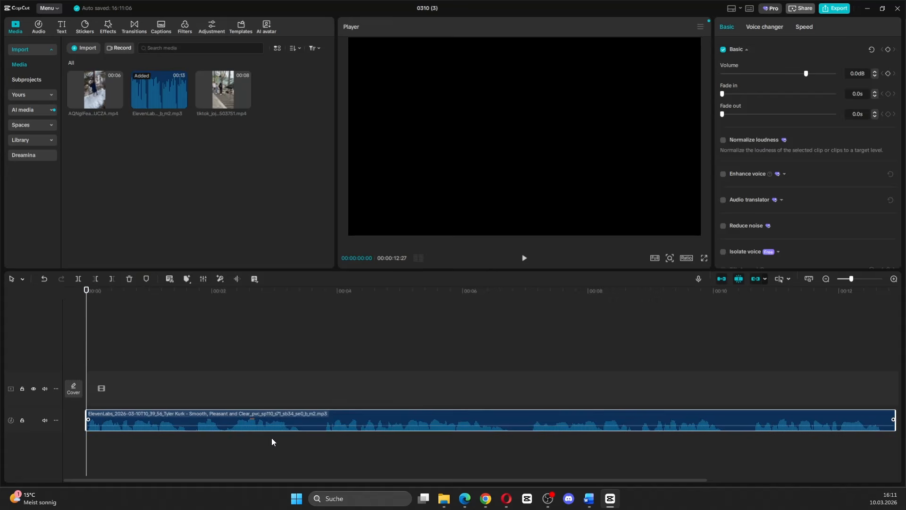
{"action": "left_click", "coordinate": [304, 440]}
{"action": "left_click", "coordinate": [191, 418]}
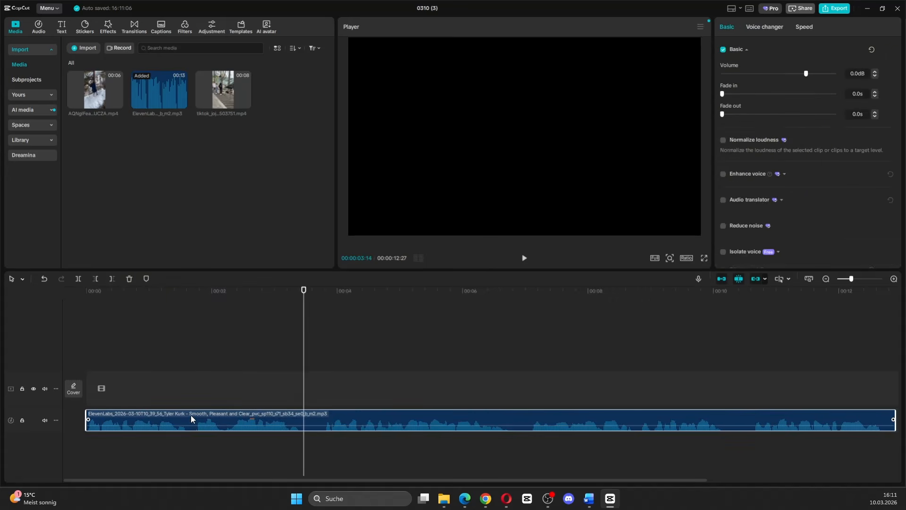
{"action": "left_click", "coordinate": [78, 279]}
{"action": "left_click_drag", "start_coordinate": [305, 414], "coordinate": [322, 413]}
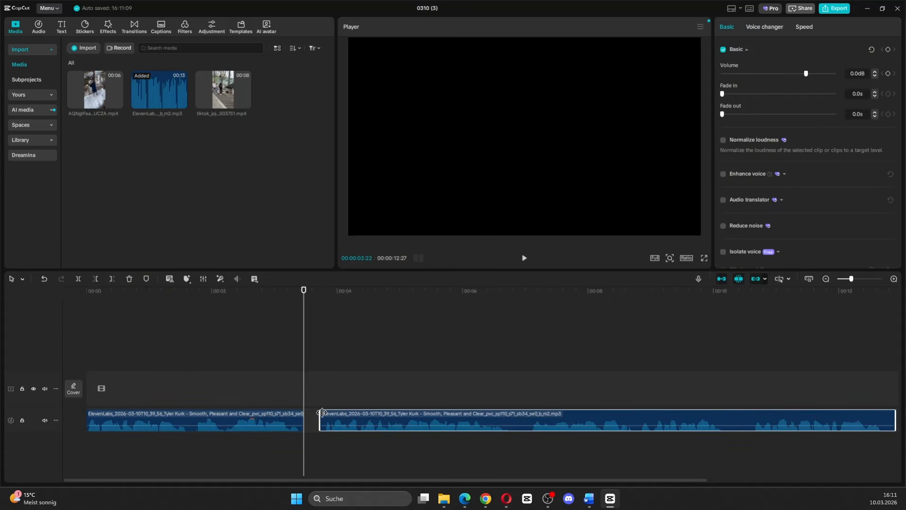
Split the voiceover at 00:00:06:14 and trim the pause from the start of the last piece.
{"action": "left_click", "coordinate": [494, 443]}
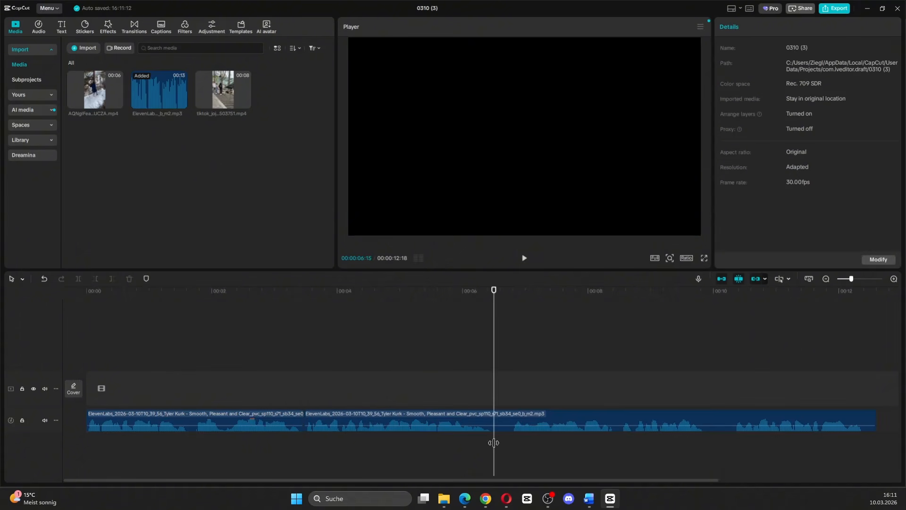
{"action": "left_click", "coordinate": [496, 427]}
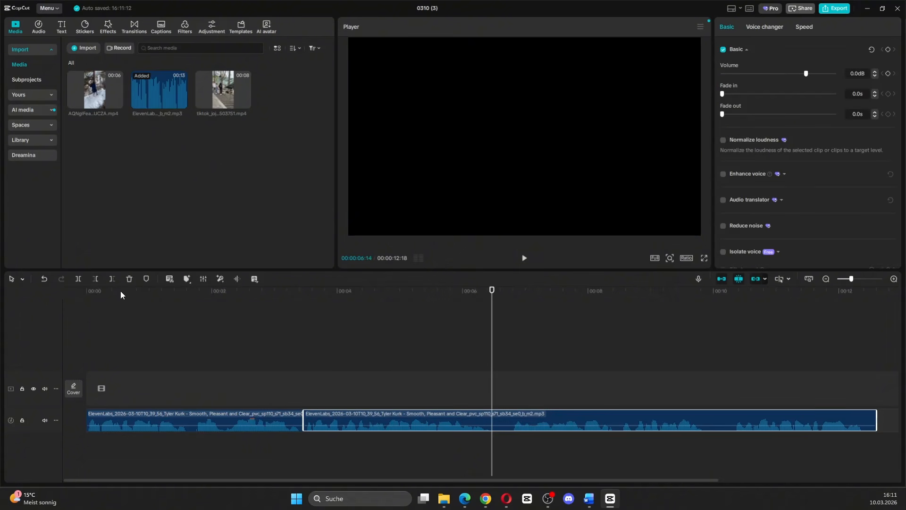
{"action": "left_click", "coordinate": [79, 278]}
{"action": "left_click_drag", "start_coordinate": [492, 420], "coordinate": [511, 420]}
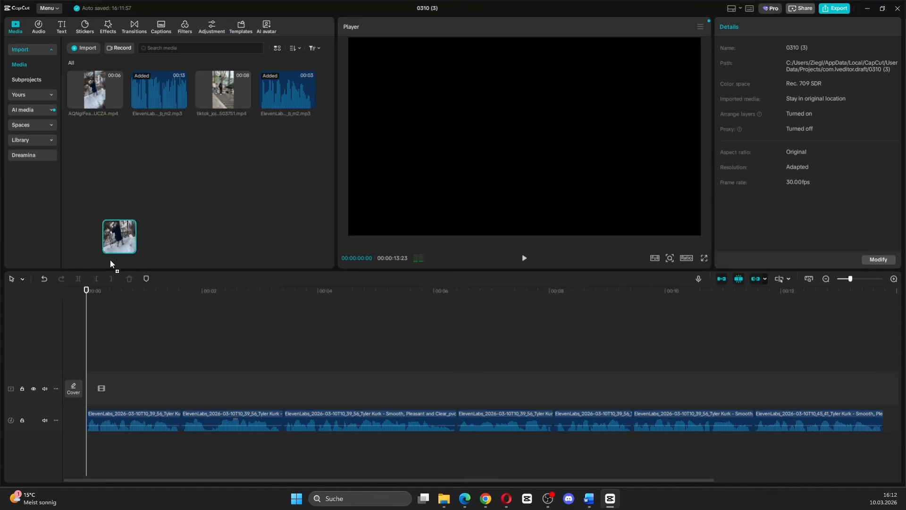
Place the snowy stairs clip at the start of the video track and set the project's aspect ratio to 9:16.
{"action": "left_click_drag", "start_coordinate": [111, 263], "coordinate": [129, 337]}
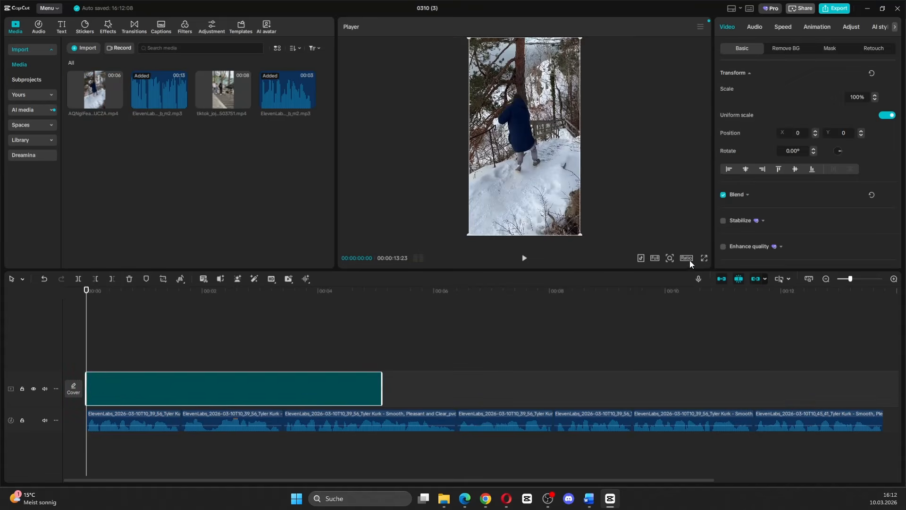
{"action": "left_click", "coordinate": [687, 257]}
{"action": "left_click", "coordinate": [734, 358]}
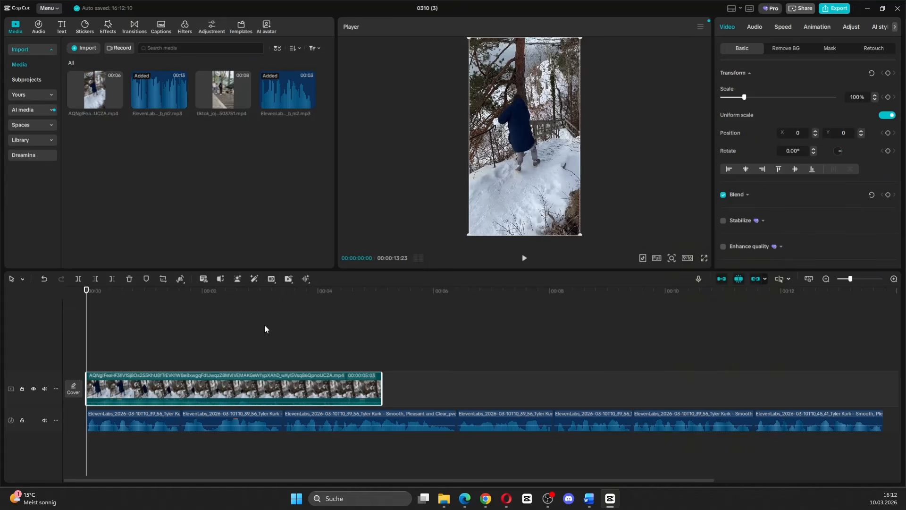
Cut the first second off the snowy stairs clip, trim its end to the second voiceover piece's end, and play it back.
{"action": "key", "text": "space"}
{"action": "key", "text": "space"}
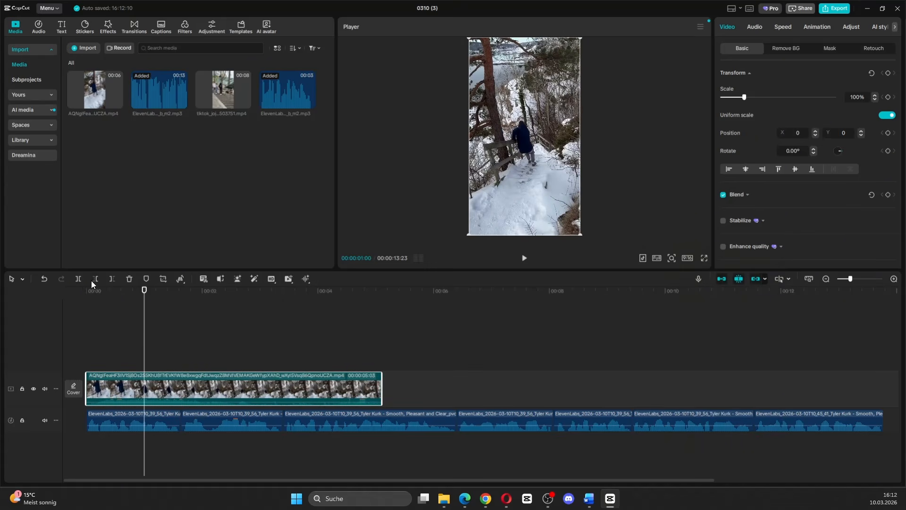
{"action": "left_click", "coordinate": [96, 278]}
{"action": "left_click_drag", "start_coordinate": [207, 366], "coordinate": [81, 380]}
{"action": "left_click", "coordinate": [88, 379]}
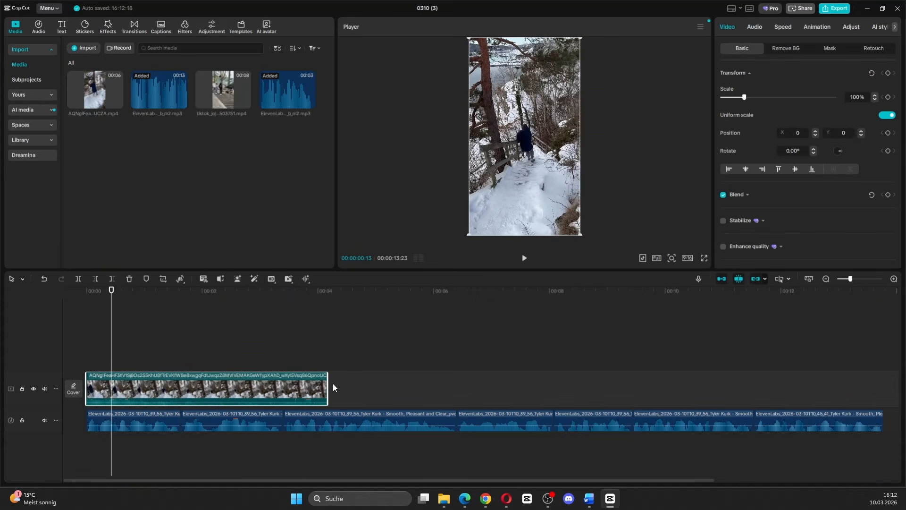
{"action": "left_click_drag", "start_coordinate": [328, 388], "coordinate": [283, 384]}
{"action": "left_click", "coordinate": [264, 360]}
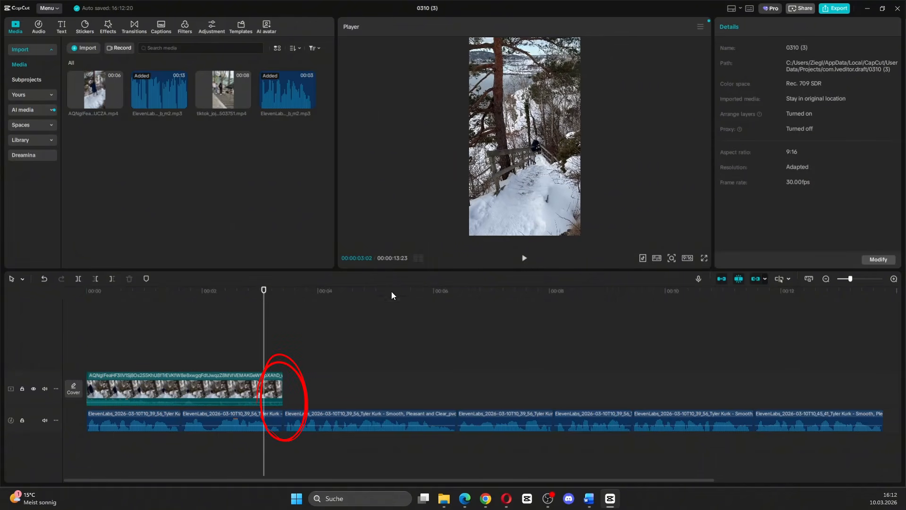
{"action": "left_click", "coordinate": [524, 259]}
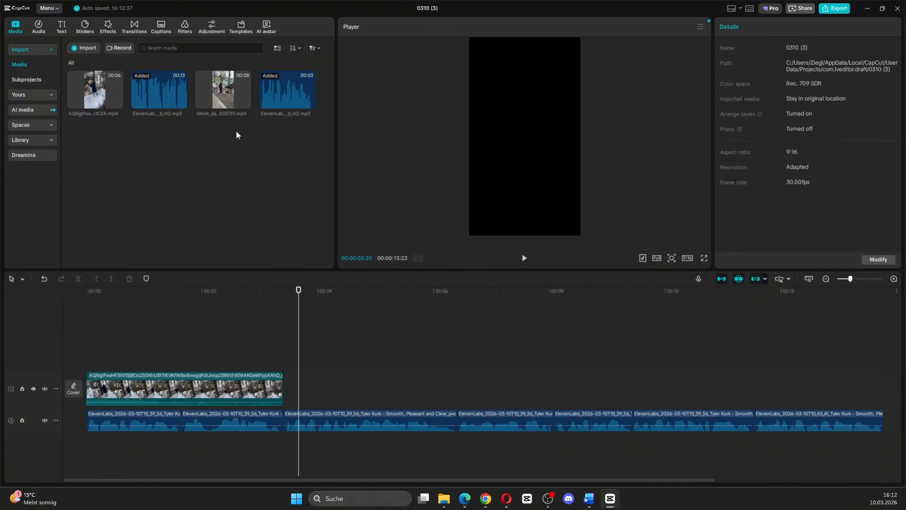
Add the TikTok stairs clip directly after the snowy stairs clip and mute the video track.
{"action": "left_click_drag", "start_coordinate": [245, 101], "coordinate": [286, 399]}
{"action": "left_click", "coordinate": [283, 356]}
{"action": "left_click", "coordinate": [287, 356]}
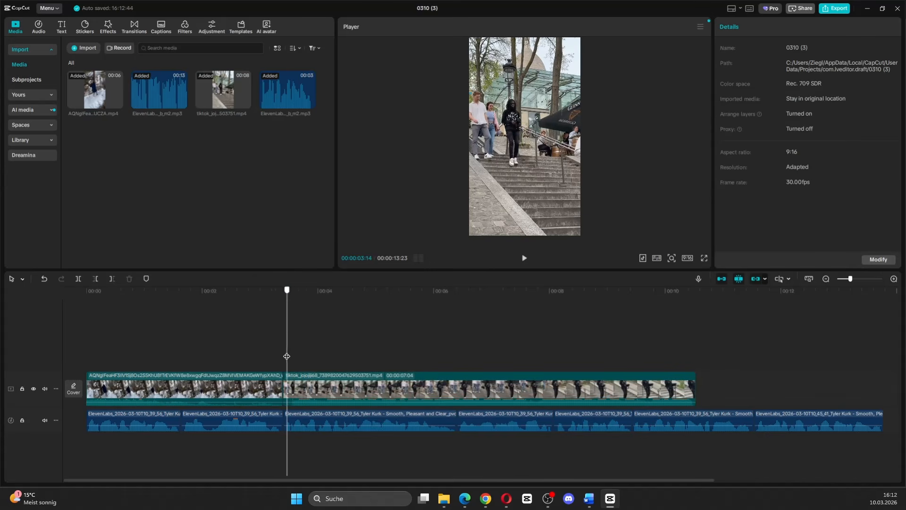
{"action": "left_click", "coordinate": [45, 388]}
Split the TikTok clip at the end of the third voiceover piece and cut the second part's footage before 00:00:08:00.
{"action": "left_click", "coordinate": [524, 259]}
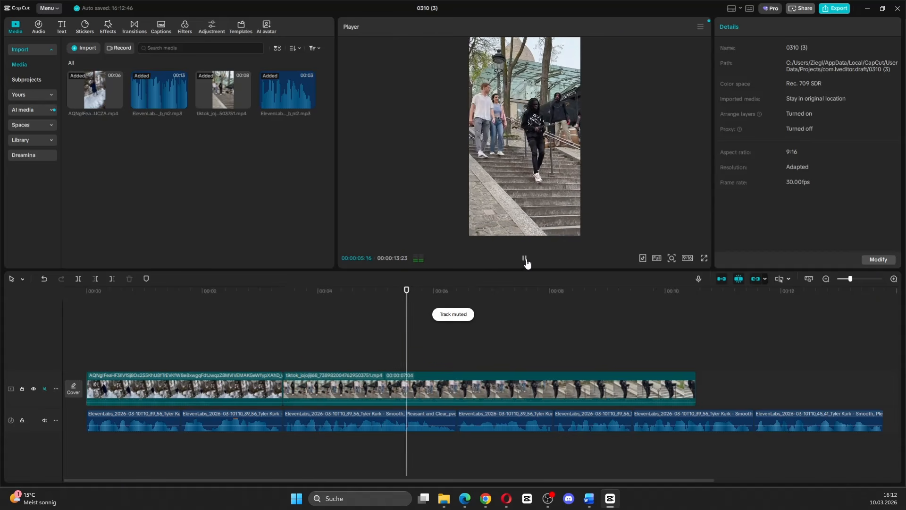
{"action": "key", "text": "ctrl+b"}
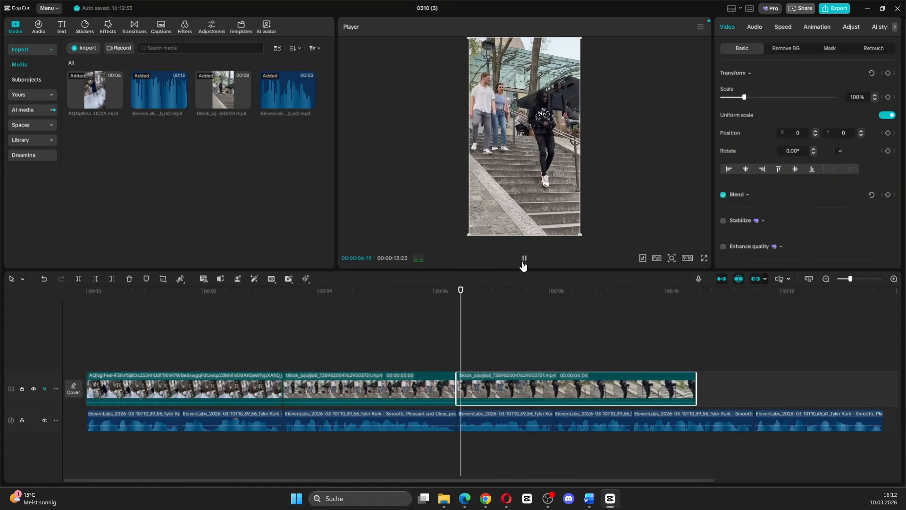
{"action": "left_click", "coordinate": [437, 330]}
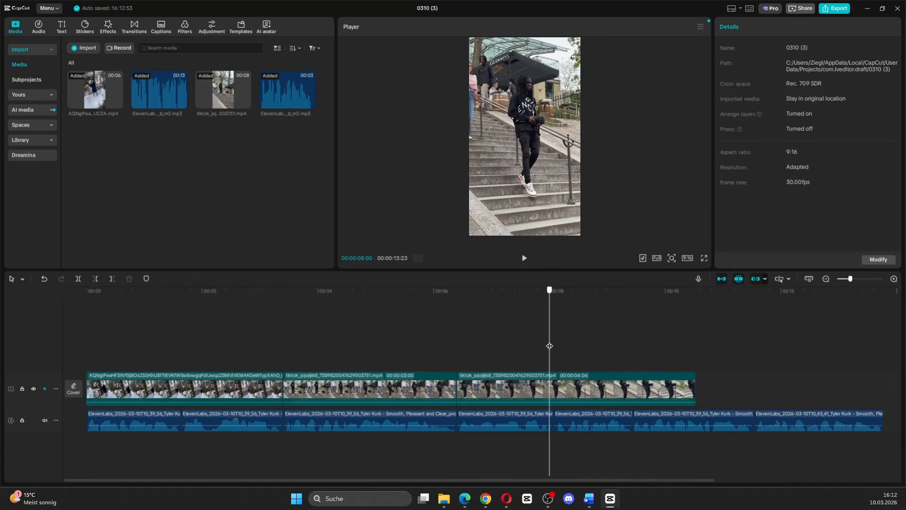
{"action": "key", "text": "space"}
{"action": "left_click", "coordinate": [95, 278]}
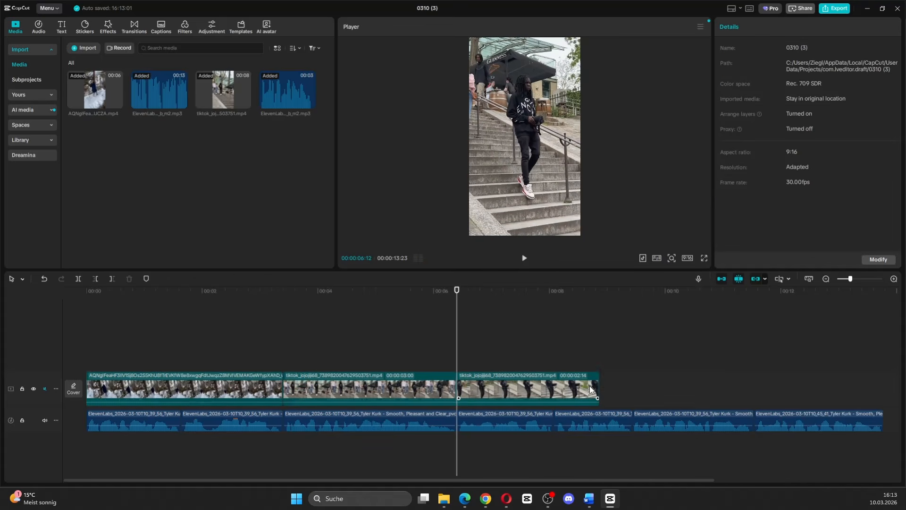
Slow the second TikTok part to about 0.81x so it ends with the fifth voiceover piece, and turn on its audio pitch change.
{"action": "left_click", "coordinate": [591, 388]}
{"action": "left_click", "coordinate": [784, 27]}
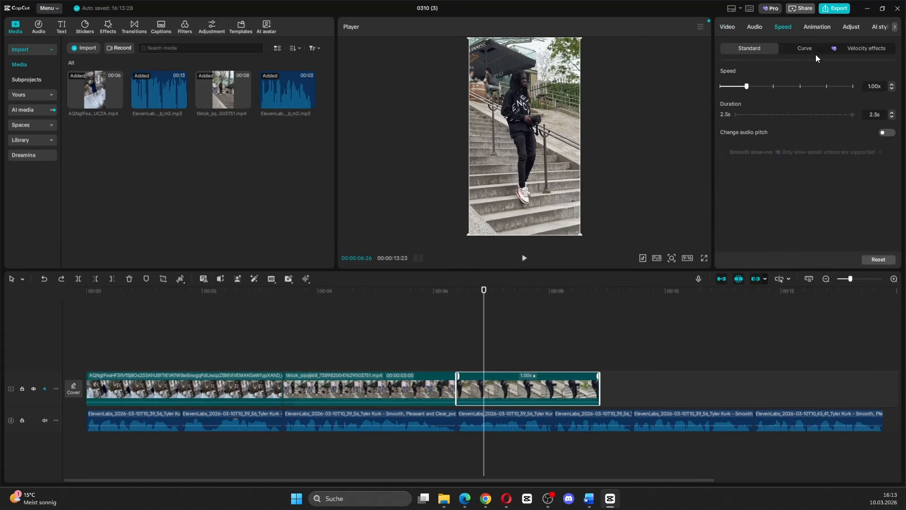
{"action": "left_click", "coordinate": [891, 90]}
{"action": "left_click", "coordinate": [891, 89]}
{"action": "left_click", "coordinate": [891, 89]}
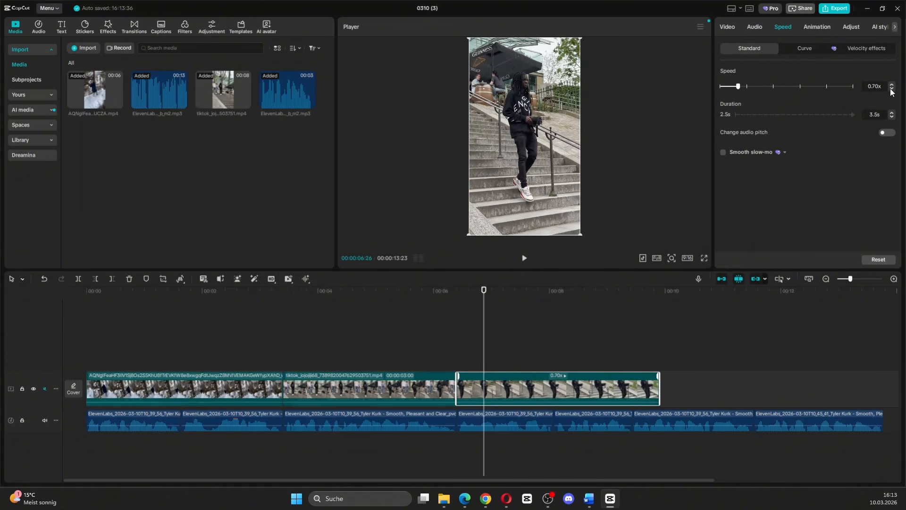
{"action": "left_click", "coordinate": [887, 134]}
{"action": "left_click_drag", "start_coordinate": [659, 380], "coordinate": [630, 377]}
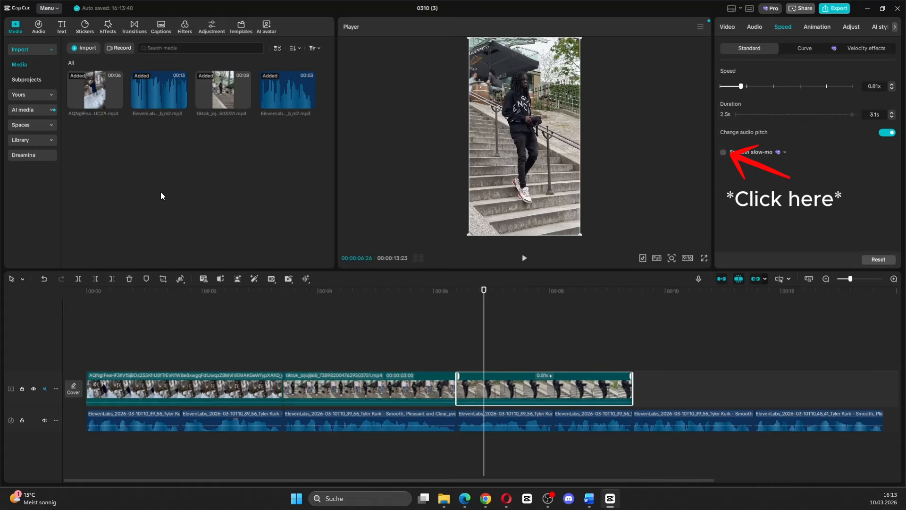
Add the snowy stairs clip again at the end of the video track and cut off its opening so it ends near the voiceover's end.
{"action": "left_click_drag", "start_coordinate": [113, 100], "coordinate": [754, 366]}
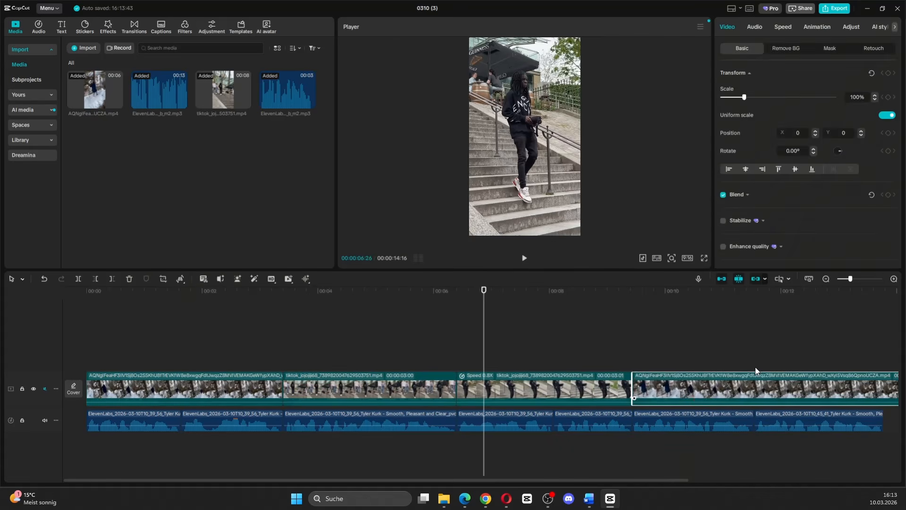
{"action": "left_click_drag", "start_coordinate": [632, 364], "coordinate": [507, 376]}
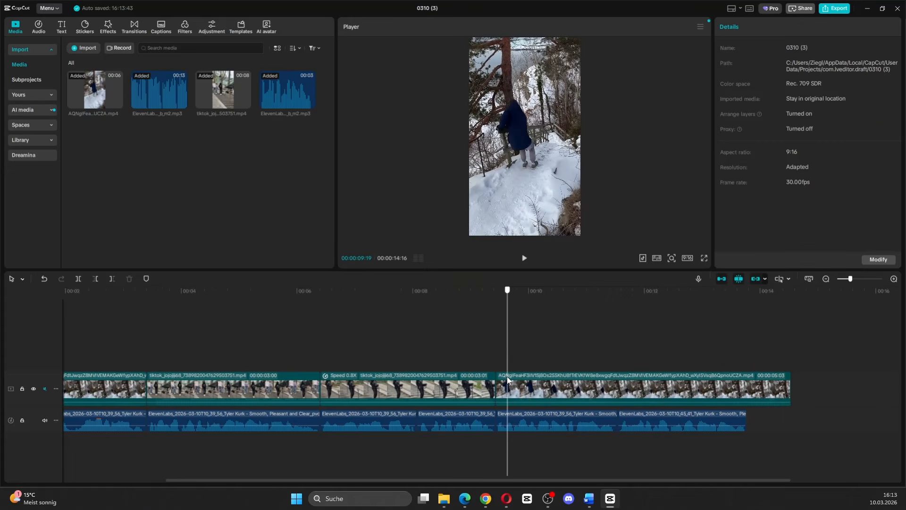
{"action": "left_click", "coordinate": [96, 280]}
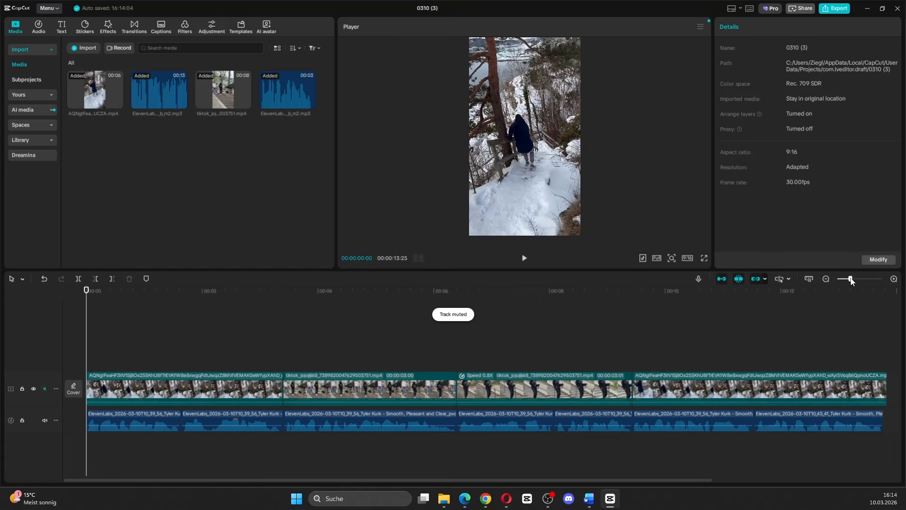
{"action": "left_click_drag", "start_coordinate": [851, 280], "coordinate": [845, 279]}
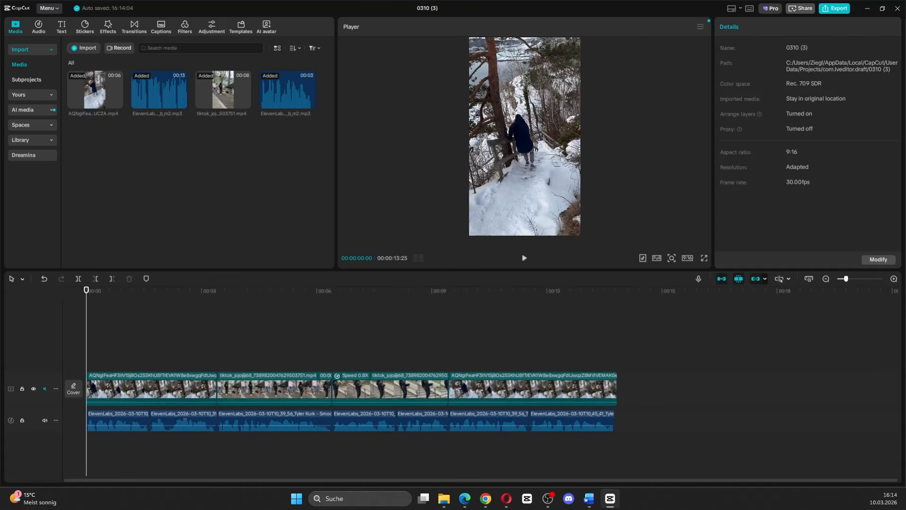
{"action": "left_click", "coordinate": [108, 396]}
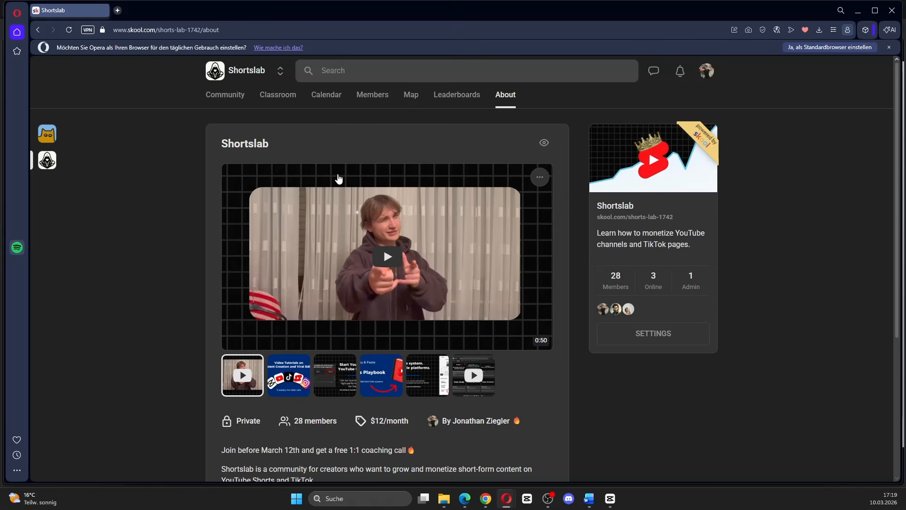
Switch to the browser and look through the Shortslab community's classroom, calendar and about pages on Skool.
{"action": "left_click", "coordinate": [278, 95]}
{"action": "scroll", "coordinate": [499, 238], "scroll_direction": "down", "scroll_amount": 4}
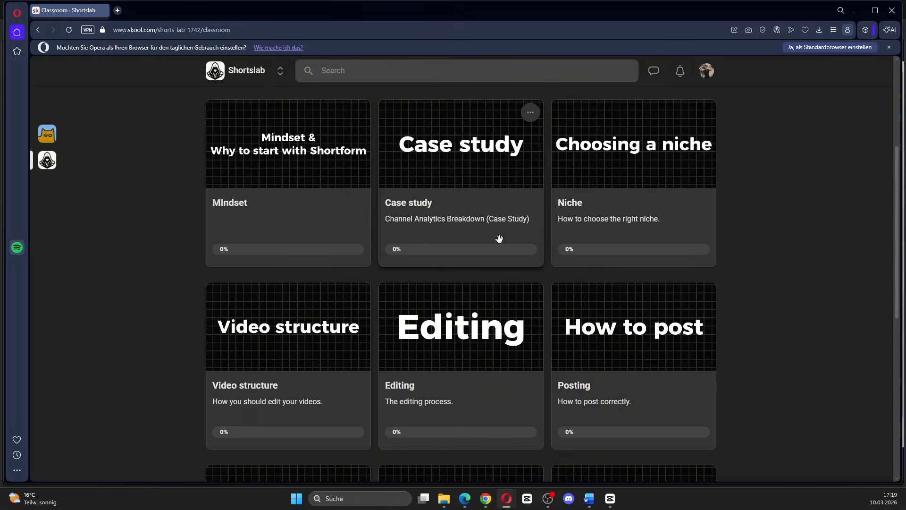
{"action": "scroll", "coordinate": [499, 238], "scroll_direction": "down", "scroll_amount": 3}
{"action": "scroll", "coordinate": [533, 206], "scroll_direction": "up", "scroll_amount": 7}
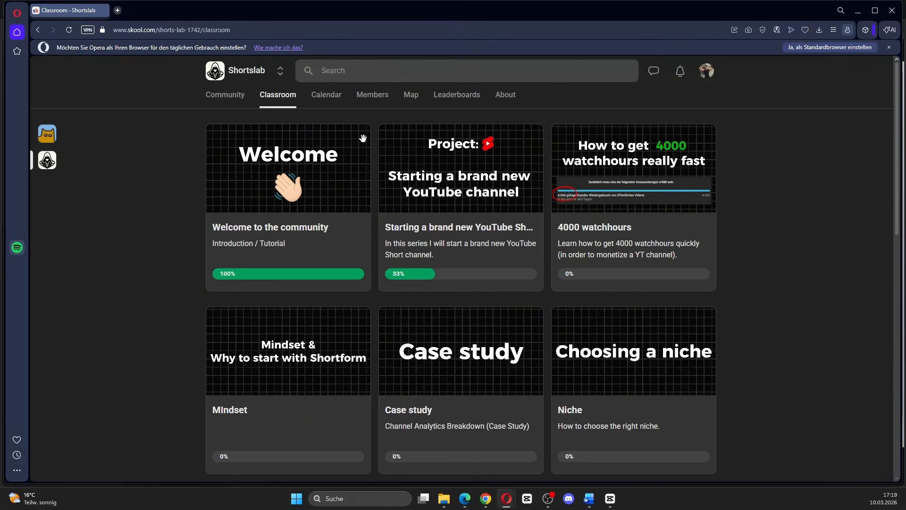
{"action": "left_click", "coordinate": [329, 95]}
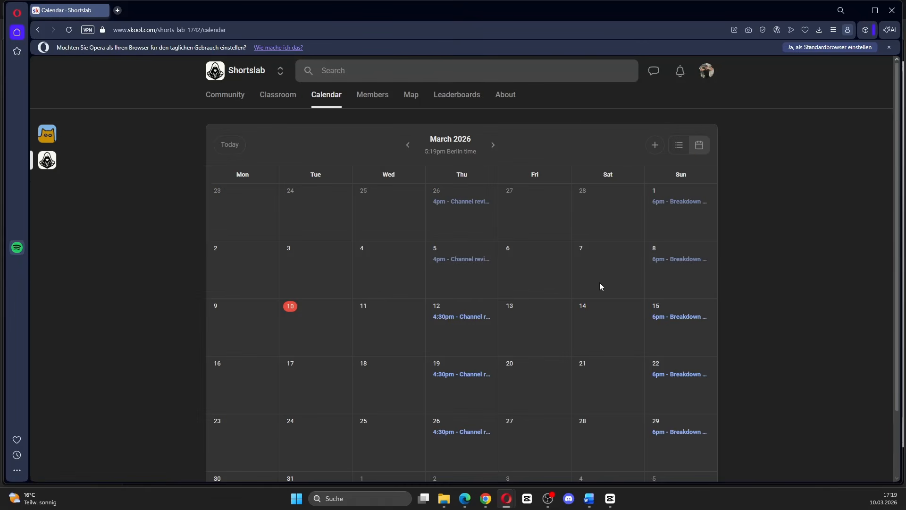
{"action": "left_click", "coordinate": [504, 95]}
{"action": "scroll", "coordinate": [432, 230], "scroll_direction": "down", "scroll_amount": 2}
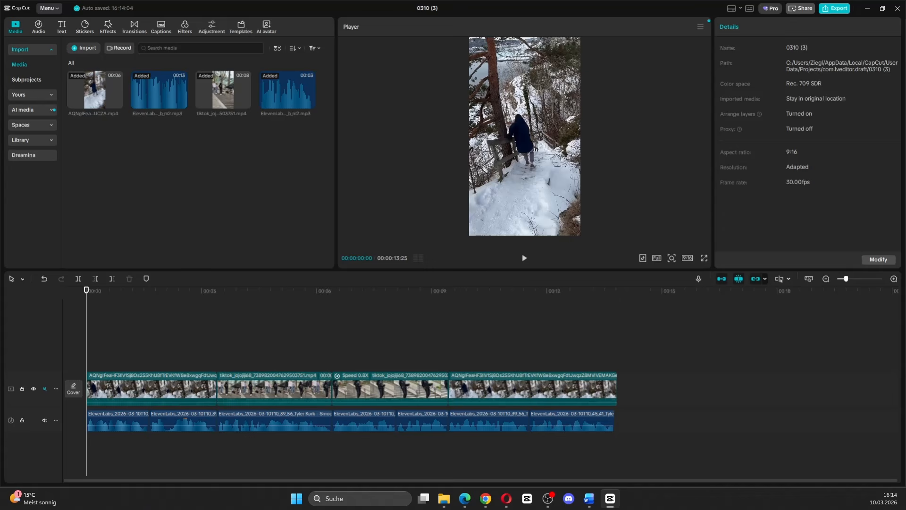
Apply the Zoom 1 entrance animation to the first snowy stairs clip with a duration of 0.3 s.
{"action": "left_click", "coordinate": [94, 399]}
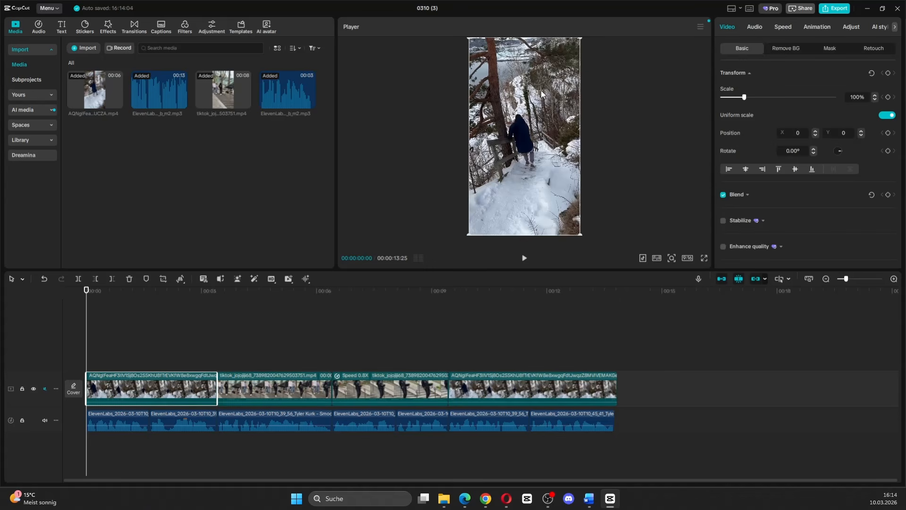
{"action": "left_click", "coordinate": [808, 29]}
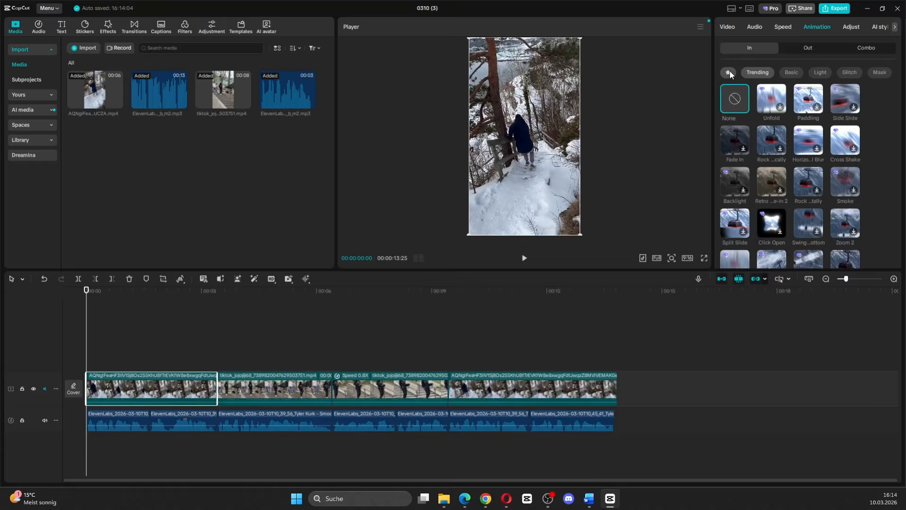
{"action": "left_click", "coordinate": [770, 180]}
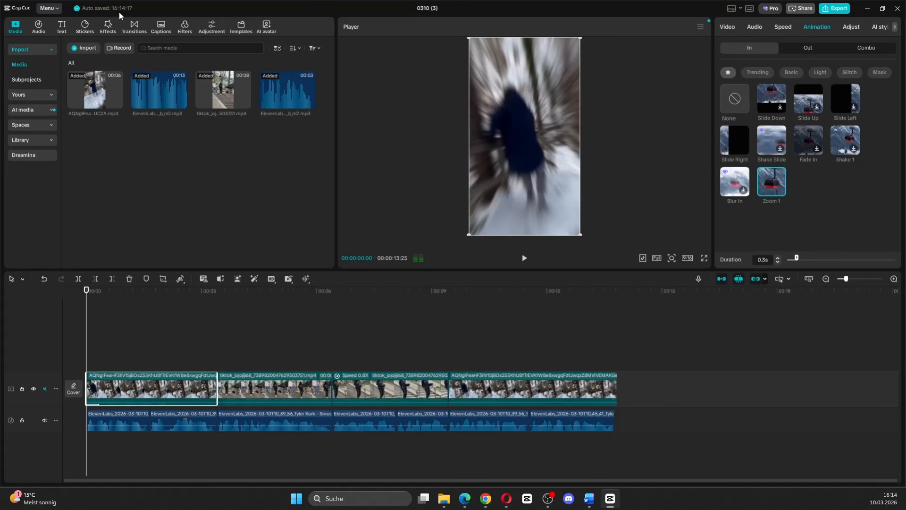
Add the favorite sound effect "Fuwa: short wind noise: swipe etc" at the start of the timeline.
{"action": "left_click", "coordinate": [41, 28]}
{"action": "left_click", "coordinate": [24, 60]}
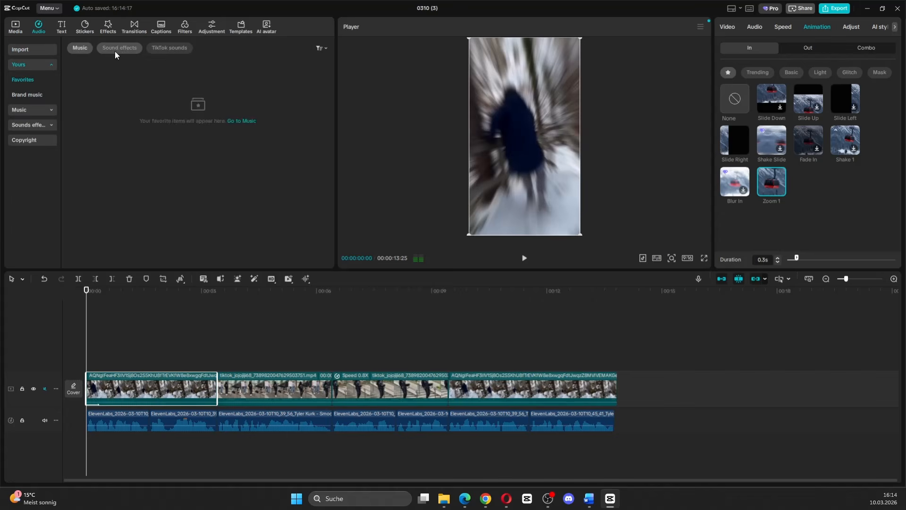
{"action": "left_click", "coordinate": [115, 49]}
{"action": "scroll", "coordinate": [139, 211], "scroll_direction": "down", "scroll_amount": 3}
{"action": "scroll", "coordinate": [151, 186], "scroll_direction": "down", "scroll_amount": 3}
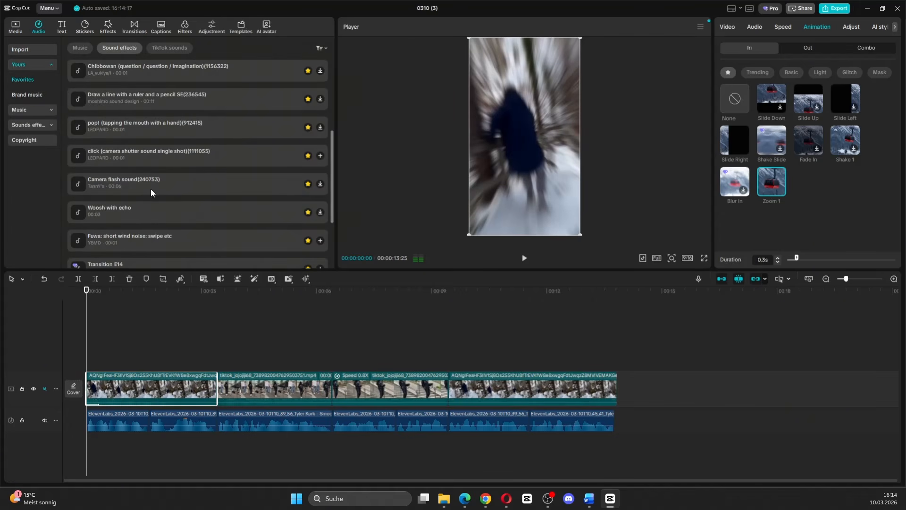
{"action": "left_click", "coordinate": [277, 236]}
{"action": "left_click", "coordinate": [319, 240]}
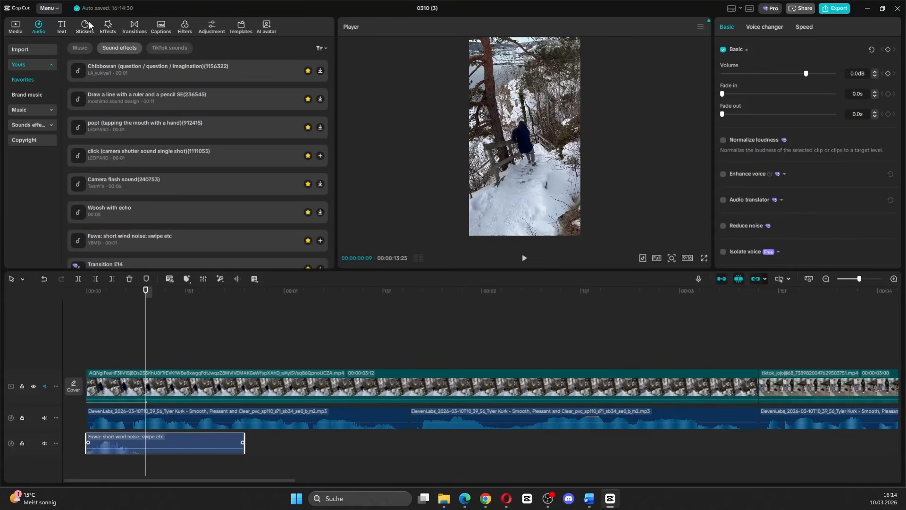
Search the stickers for "arrow" and add the thin red arrow at 00:00:00:09.
{"action": "left_click", "coordinate": [87, 26]}
{"action": "left_click", "coordinate": [48, 50]}
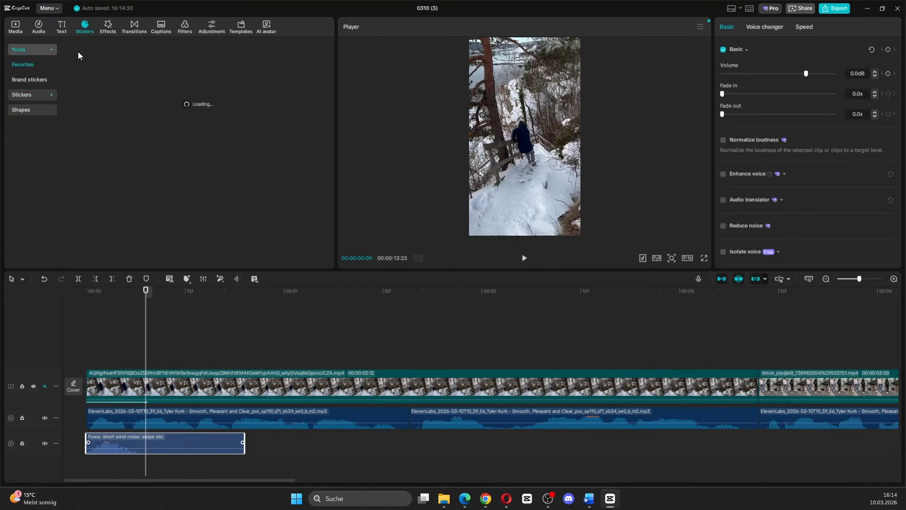
{"action": "left_click", "coordinate": [29, 94]}
{"action": "left_click", "coordinate": [103, 47]}
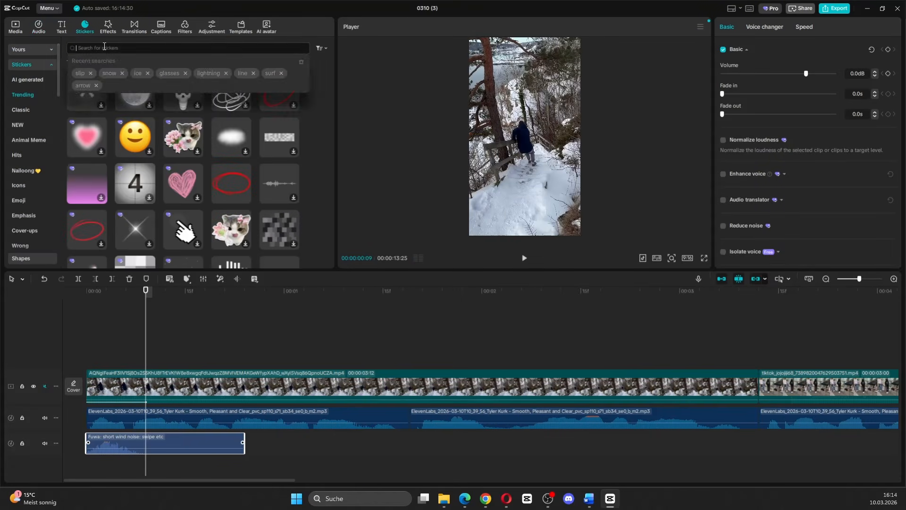
{"action": "type", "text": "arrow"}
{"action": "key", "text": "Return"}
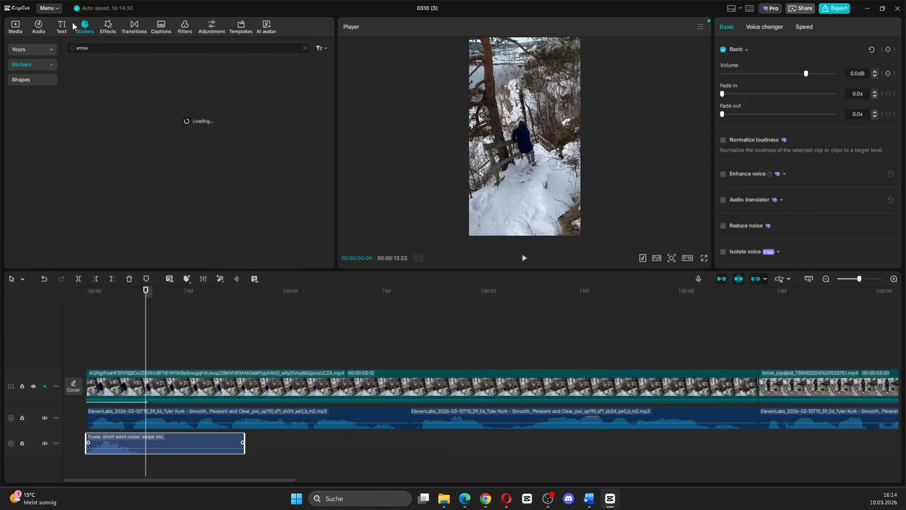
{"action": "left_click", "coordinate": [101, 190]}
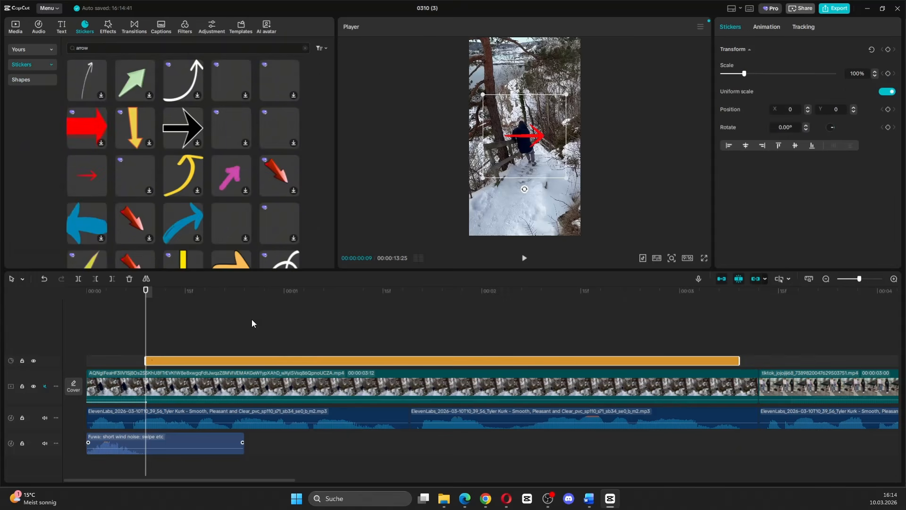
Place the arrow sticker above the man, rotate it about 53° to point at him, keyframe its transform and reposition it to follow him.
{"action": "left_click_drag", "start_coordinate": [531, 172], "coordinate": [509, 115]}
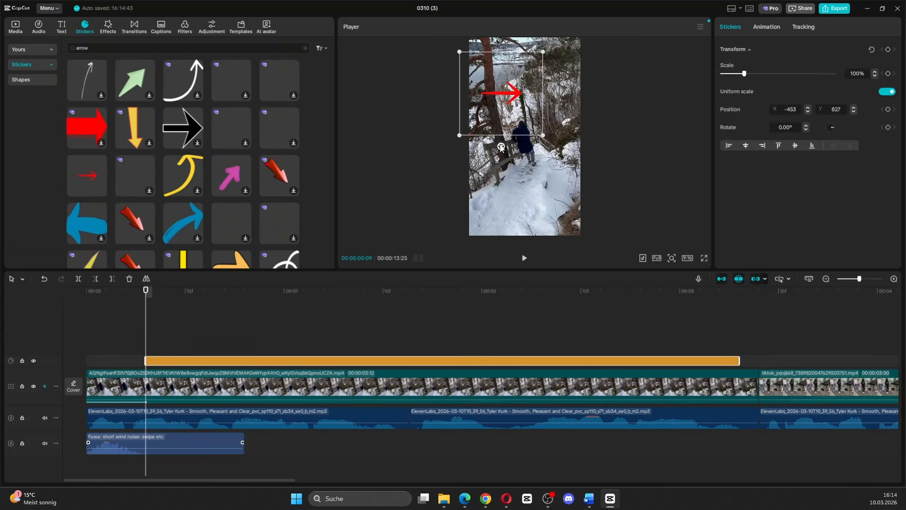
{"action": "left_click_drag", "start_coordinate": [501, 147], "coordinate": [460, 133]}
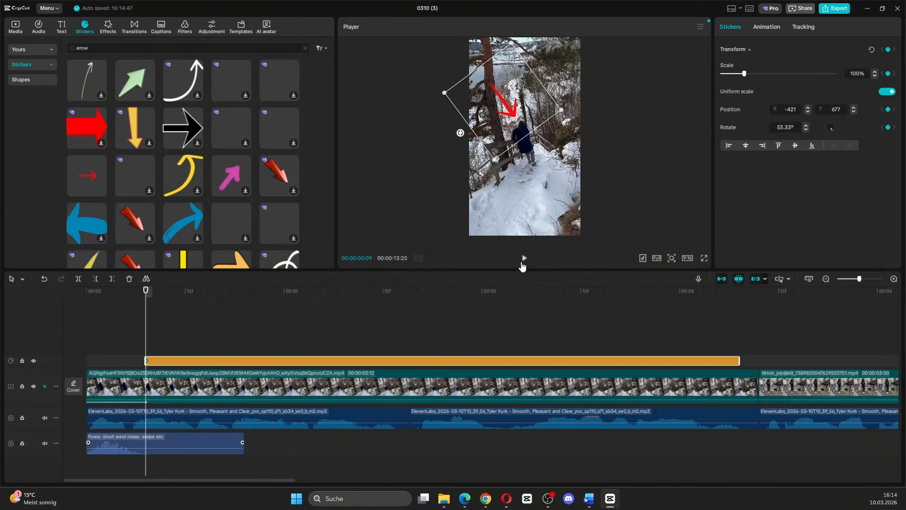
{"action": "left_click", "coordinate": [524, 259]}
{"action": "left_click_drag", "start_coordinate": [513, 126], "coordinate": [523, 129]}
{"action": "left_click", "coordinate": [524, 257]}
{"action": "left_click", "coordinate": [523, 257]}
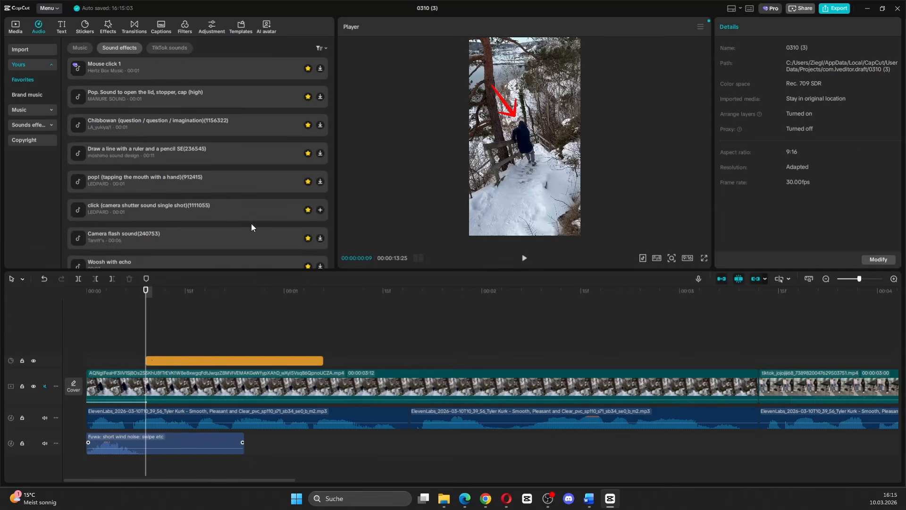
Add the single-shot camera shutter click where the arrow appears, and the Cartoon Slip 1 sound shortly before the first clip ends.
{"action": "left_click", "coordinate": [320, 210]}
{"action": "left_click_drag", "start_coordinate": [158, 443], "coordinate": [155, 442]}
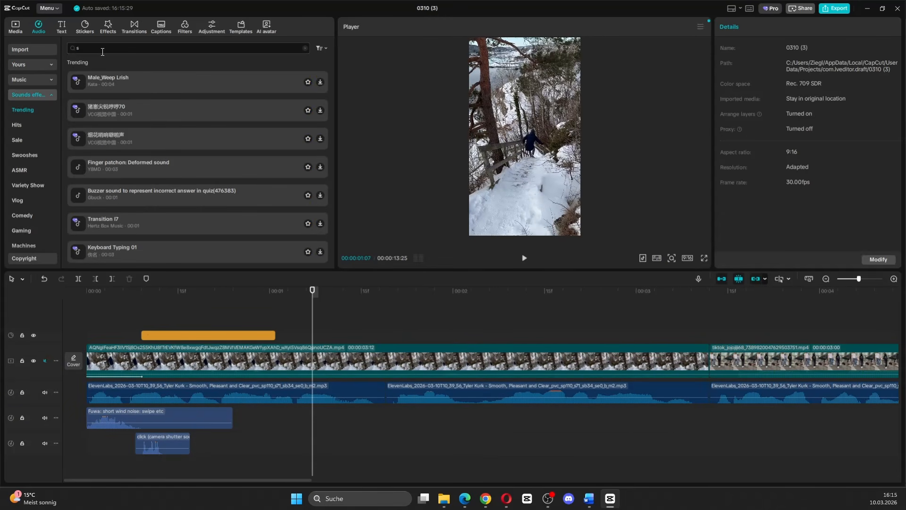
{"action": "type", "text": "slip"}
{"action": "key", "text": "Return"}
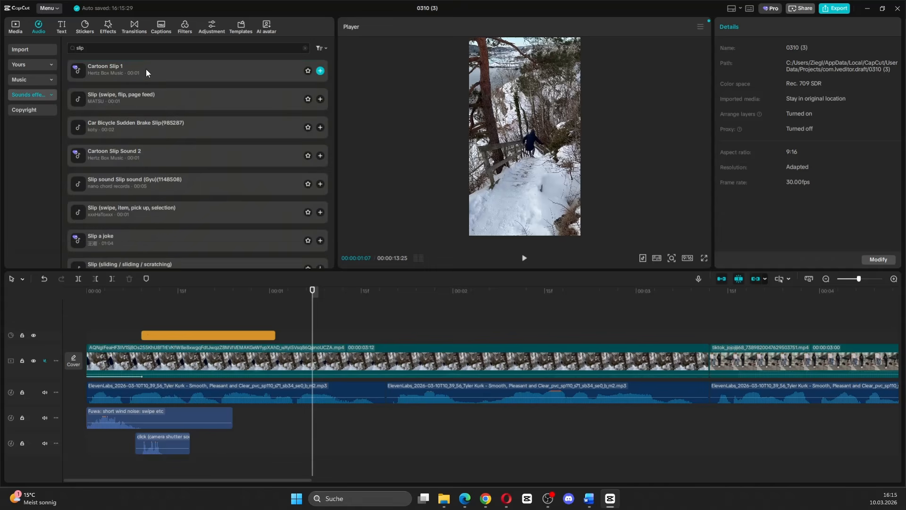
{"action": "left_click", "coordinate": [146, 69]}
{"action": "left_click", "coordinate": [320, 70]}
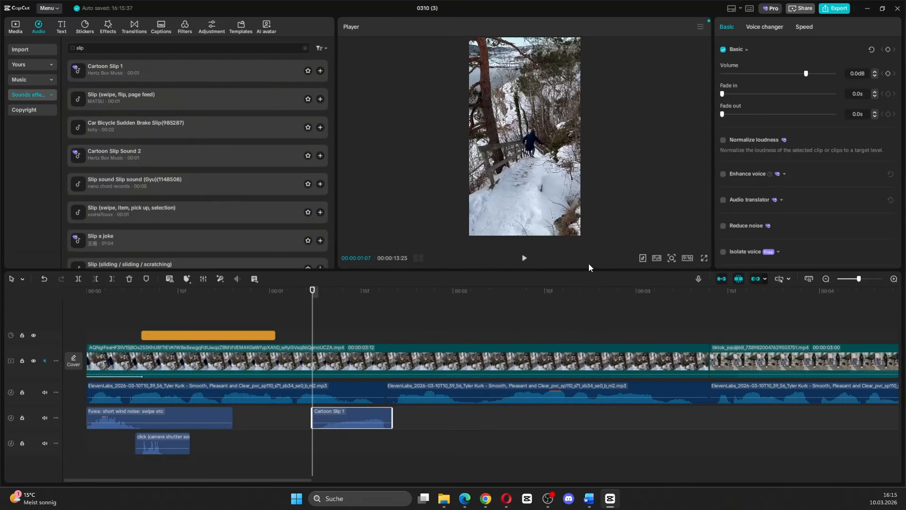
{"action": "left_click_drag", "start_coordinate": [385, 413], "coordinate": [645, 412]}
{"action": "left_click", "coordinate": [543, 453]}
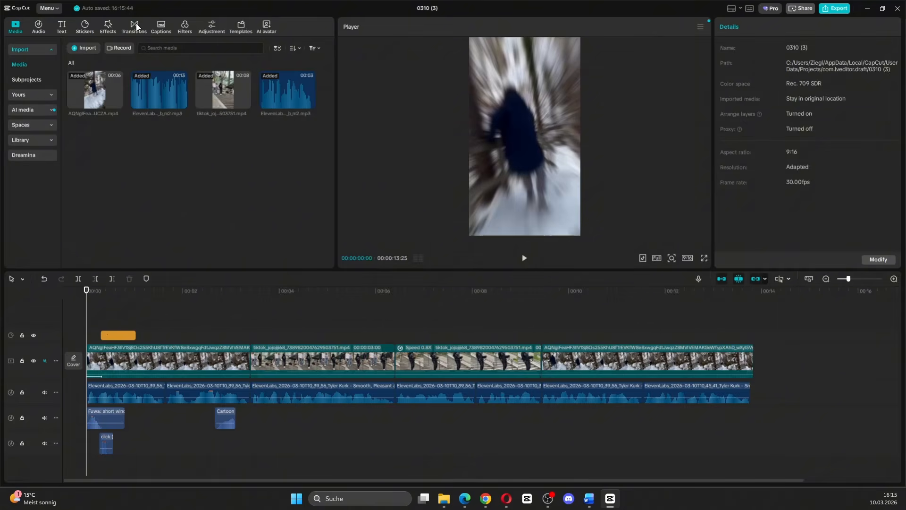
Search the transitions for "pull in" and add Pull in between the first two clips with a duration of 0.7 s.
{"action": "left_click", "coordinate": [134, 26]}
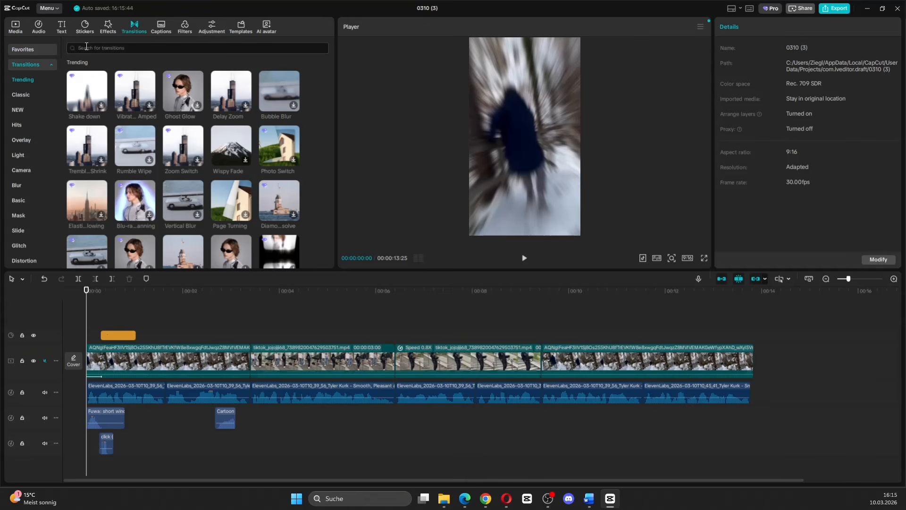
{"action": "left_click", "coordinate": [86, 47]}
{"action": "type", "text": "pull in"}
{"action": "key", "text": "Return"}
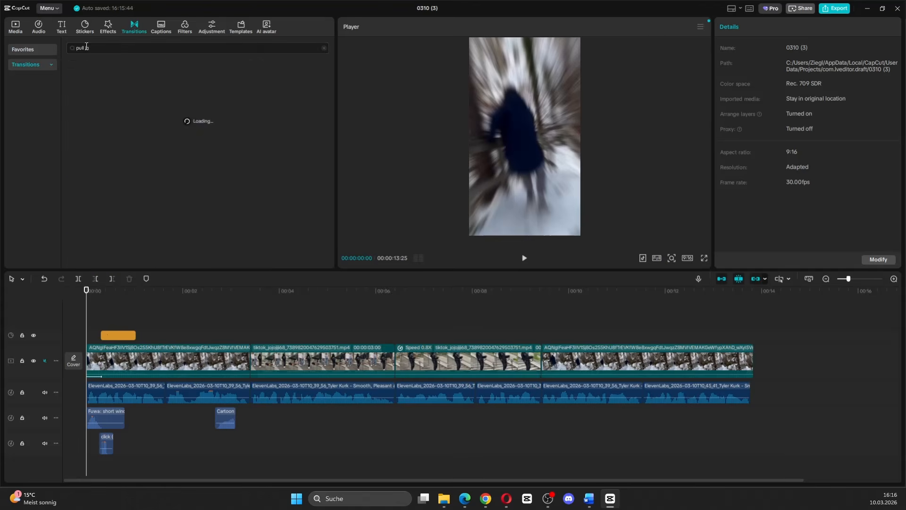
{"action": "left_click_drag", "start_coordinate": [88, 81], "coordinate": [189, 311]}
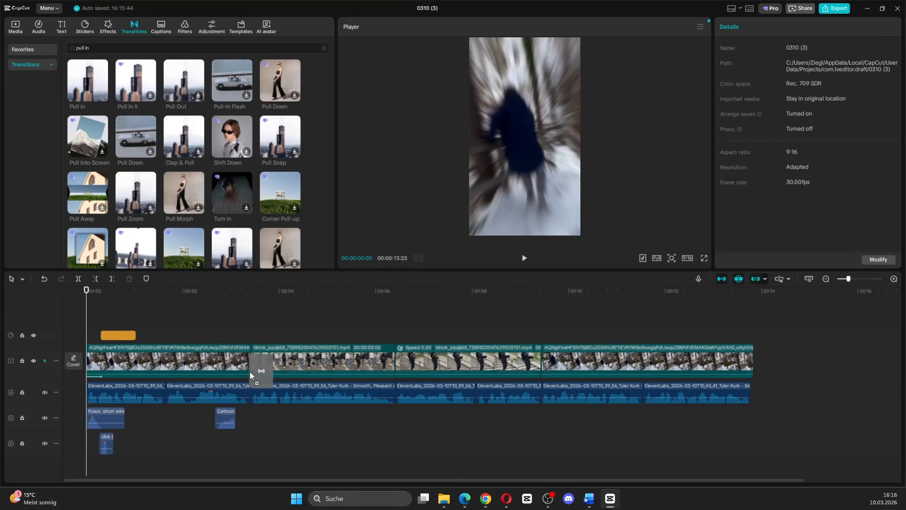
{"action": "left_click_drag", "start_coordinate": [250, 372], "coordinate": [255, 363]}
{"action": "left_click", "coordinate": [891, 88]}
{"action": "left_click", "coordinate": [891, 88]}
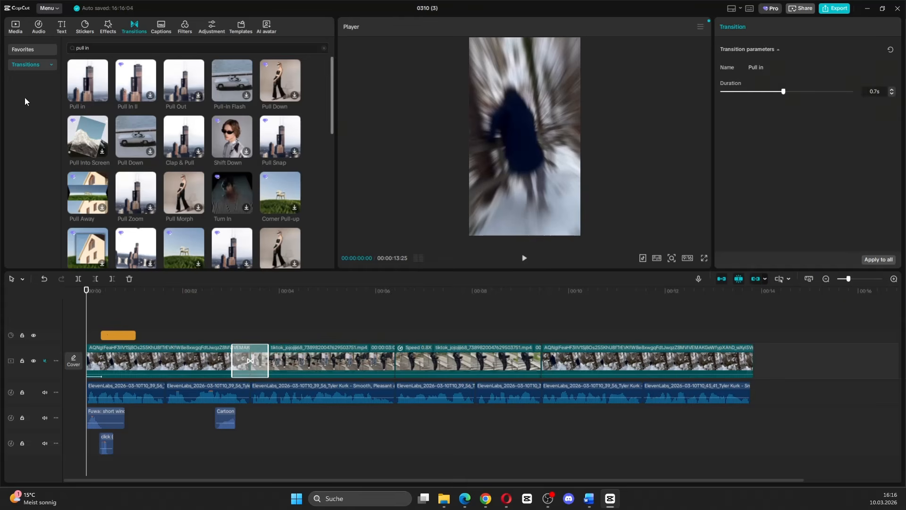
Add the Pull in transition to the remaining two cuts and place the Transition E14 sound effect beneath all three transitions.
{"action": "left_click_drag", "start_coordinate": [90, 92], "coordinate": [399, 366]}
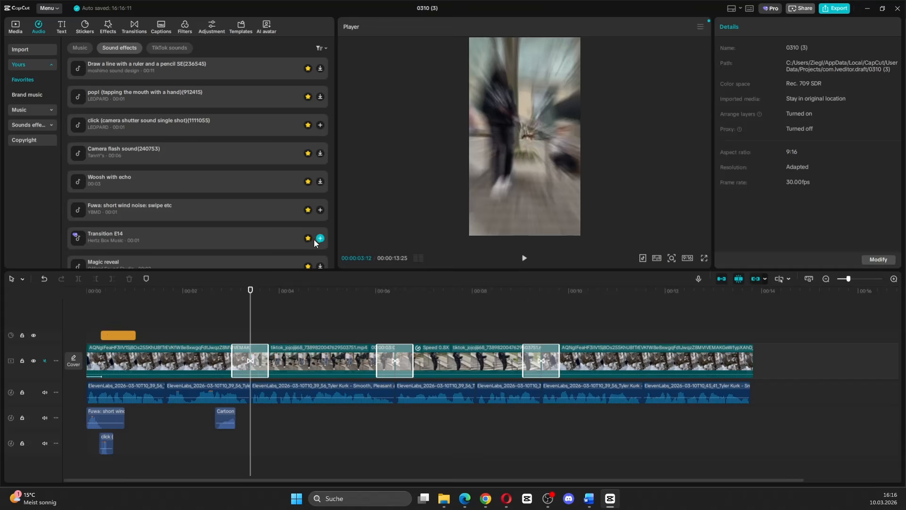
{"action": "left_click", "coordinate": [320, 238]}
{"action": "scroll", "coordinate": [291, 415], "scroll_direction": "up", "scroll_amount": 3}
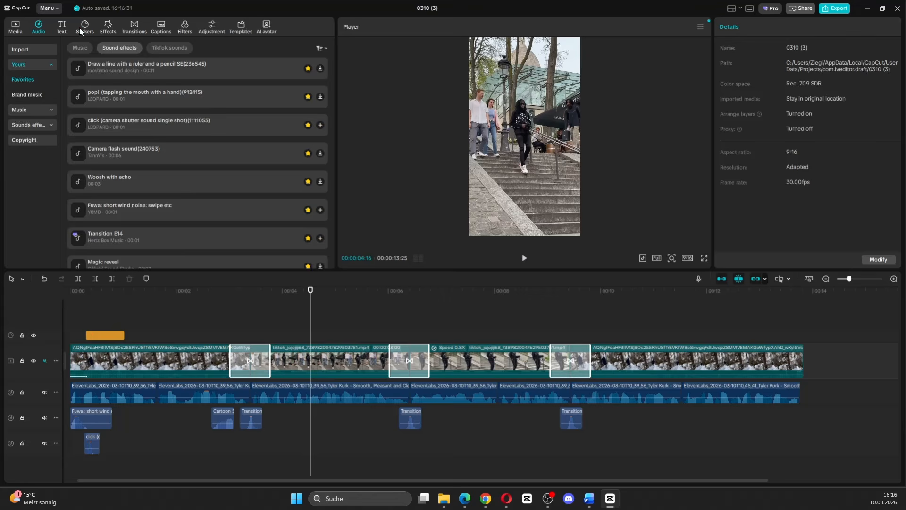
Add the favorite red ellipse sticker at 00:00:04:16, shorten it to under one second, scale it to 44% and place it around the man's foot.
{"action": "left_click", "coordinate": [84, 27]}
{"action": "left_click", "coordinate": [28, 49]}
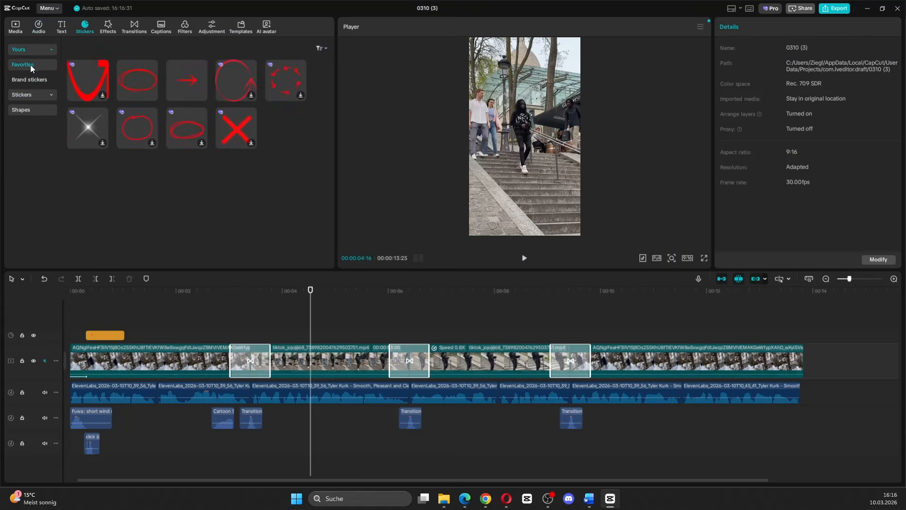
{"action": "left_click", "coordinate": [151, 95]}
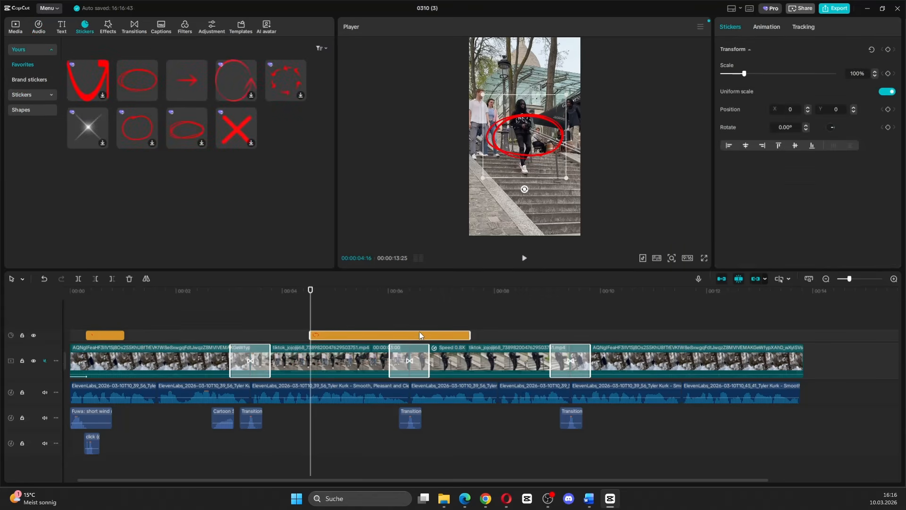
{"action": "left_click_drag", "start_coordinate": [469, 334], "coordinate": [355, 334]}
{"action": "left_click_drag", "start_coordinate": [540, 139], "coordinate": [535, 170]}
{"action": "left_click_drag", "start_coordinate": [561, 125], "coordinate": [537, 171]}
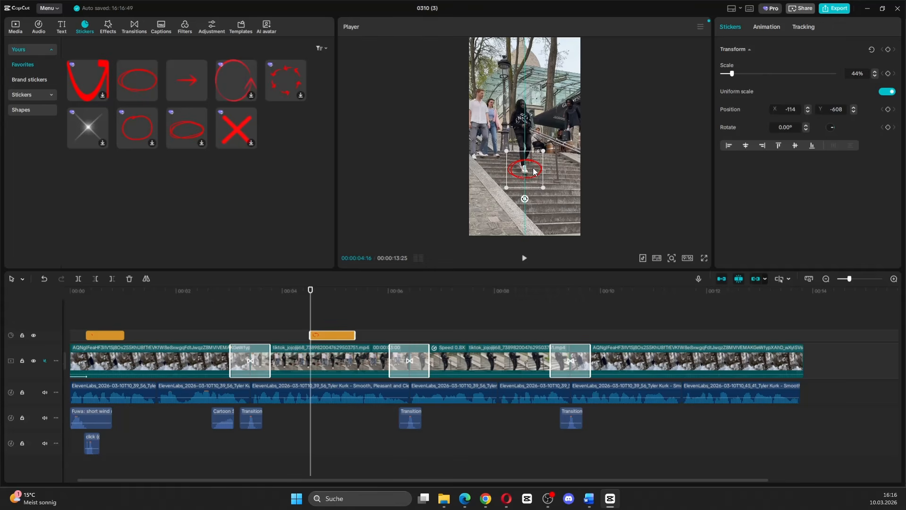
Reposition the ellipse at successive frames to follow the foot, and paste a copy of the camera click sound where the ellipse appears.
{"action": "left_click", "coordinate": [525, 258]}
{"action": "left_click", "coordinate": [524, 258]}
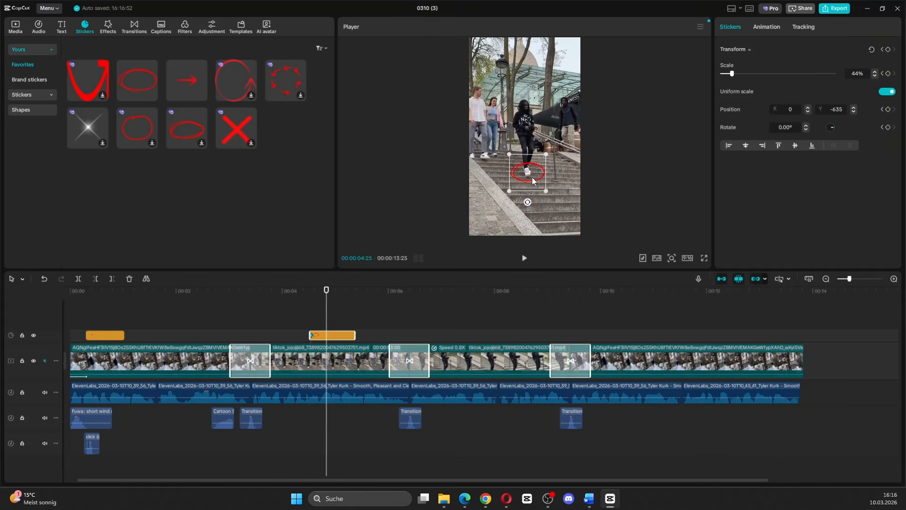
{"action": "left_click", "coordinate": [524, 258]}
{"action": "left_click", "coordinate": [525, 258]}
{"action": "left_click_drag", "start_coordinate": [531, 181], "coordinate": [533, 185]}
{"action": "left_click", "coordinate": [524, 258]}
{"action": "left_click", "coordinate": [92, 442]}
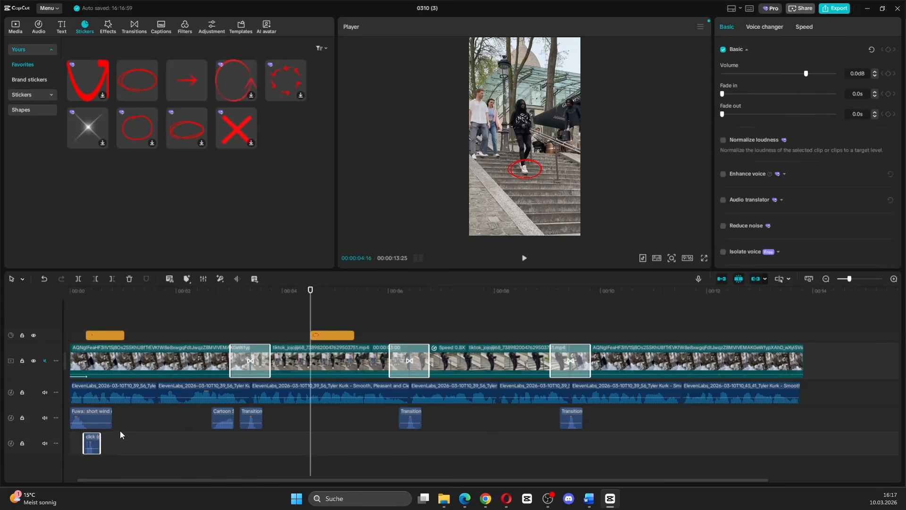
{"action": "key", "text": "ctrl+v"}
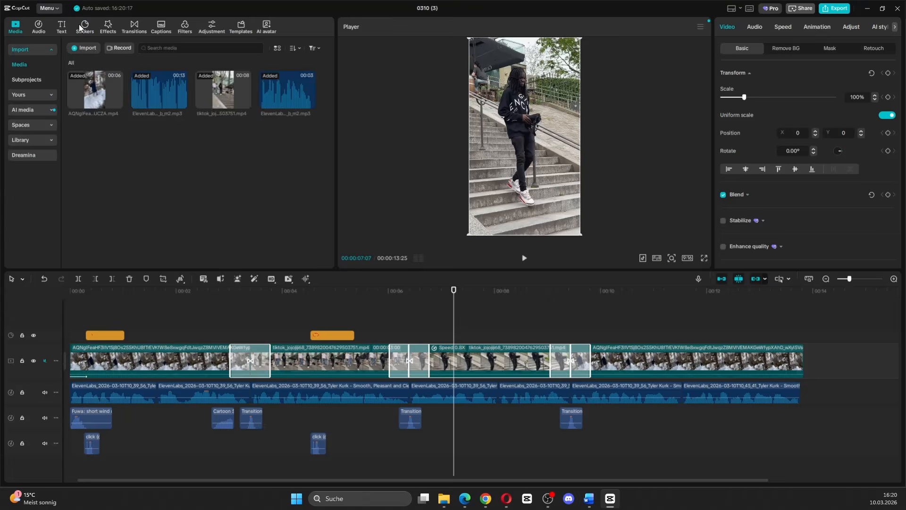
Search the stickers for "glasses" and add the dark red sunglasses sticker at 00:00:07:07.
{"action": "left_click", "coordinate": [80, 25]}
{"action": "left_click", "coordinate": [90, 51]}
{"action": "type", "text": "glasses"}
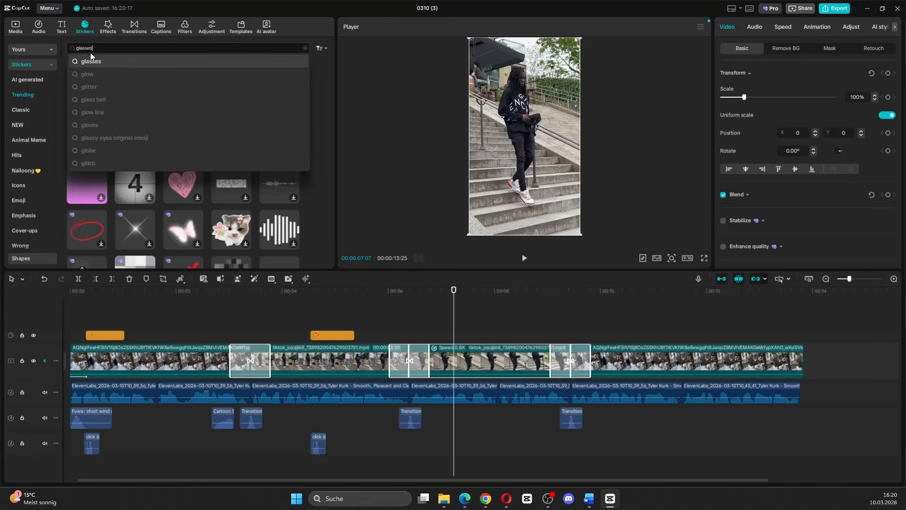
{"action": "key", "text": "Return"}
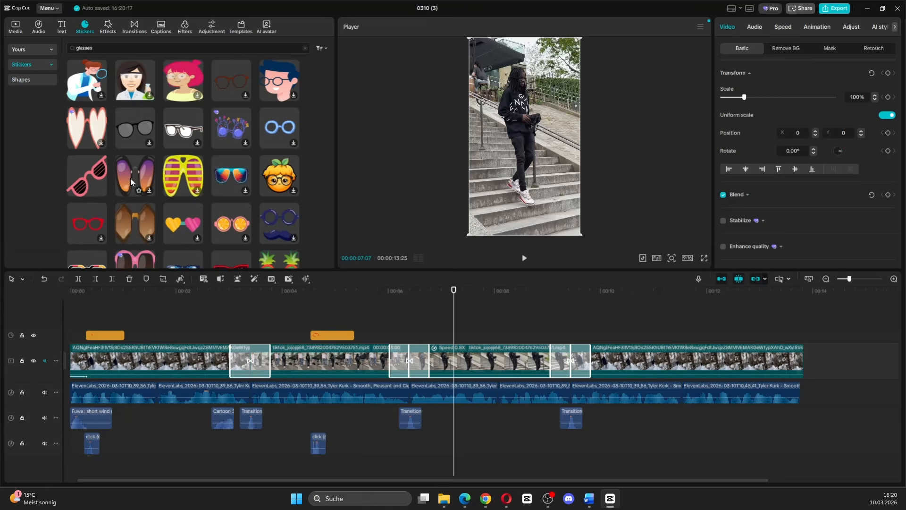
{"action": "scroll", "coordinate": [142, 189], "scroll_direction": "down", "scroll_amount": 3}
{"action": "left_click", "coordinate": [240, 186]}
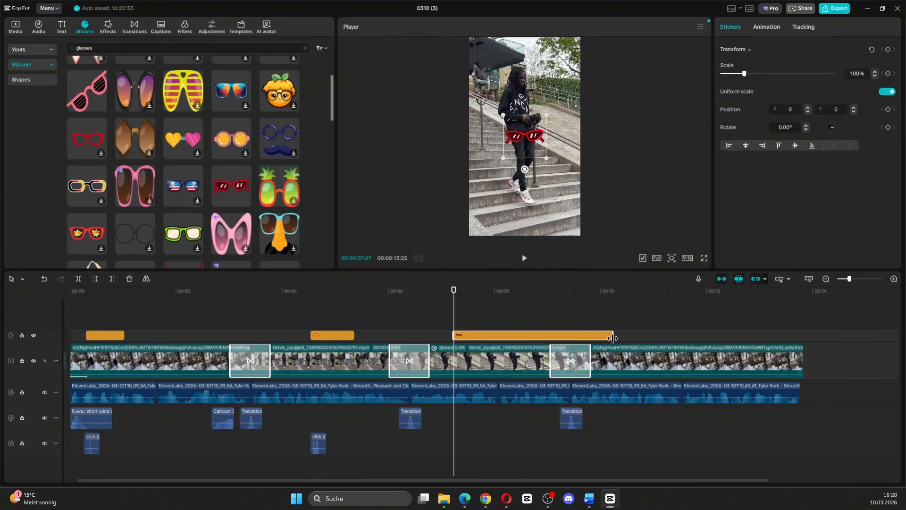
Trim the sunglasses sticker to end at the third cut and place it over the man's eyes.
{"action": "left_click_drag", "start_coordinate": [613, 335], "coordinate": [571, 335]}
{"action": "left_click_drag", "start_coordinate": [525, 169], "coordinate": [523, 81]}
{"action": "left_click", "coordinate": [523, 259]}
{"action": "left_click", "coordinate": [523, 259]}
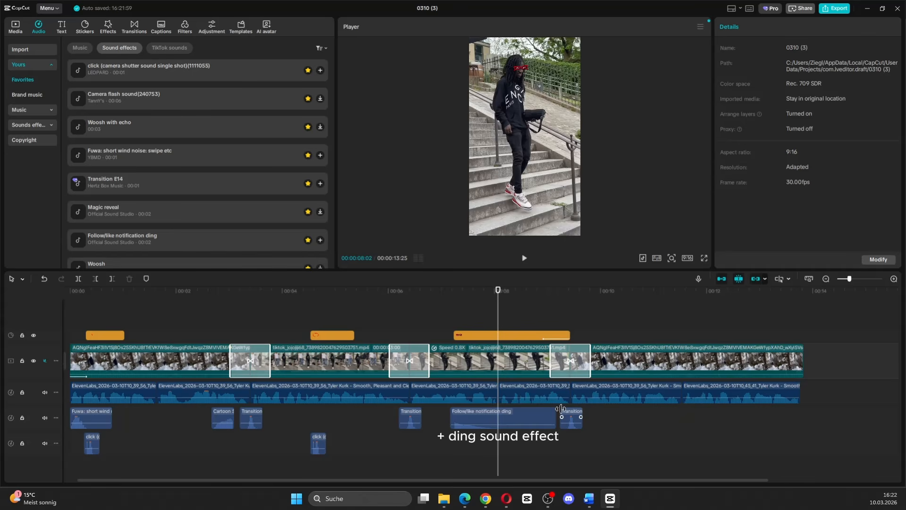
Overlay a muted copy of the 0.8X clip directly above the original and apply automatic background removal to it.
{"action": "left_click", "coordinate": [500, 369]}
{"action": "key", "text": "ctrl+c"}
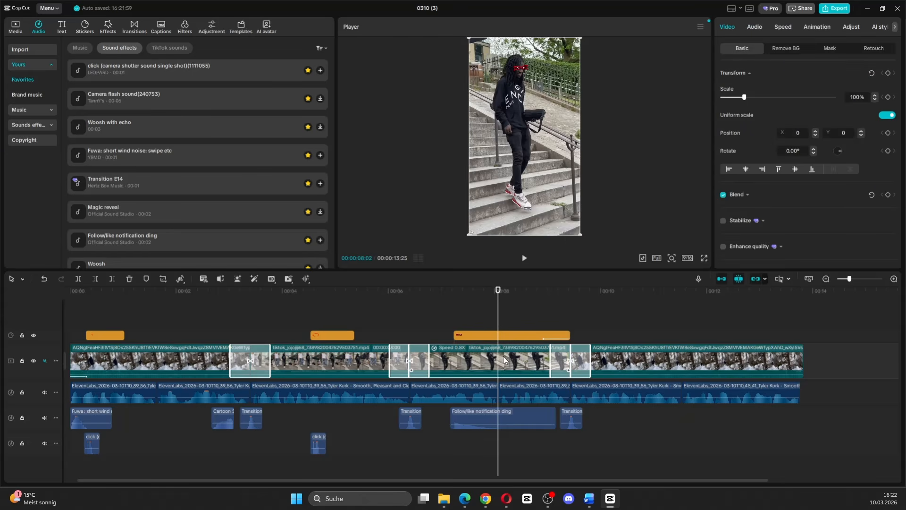
{"action": "key", "text": "ctrl+v"}
{"action": "left_click_drag", "start_coordinate": [524, 359], "coordinate": [412, 359]}
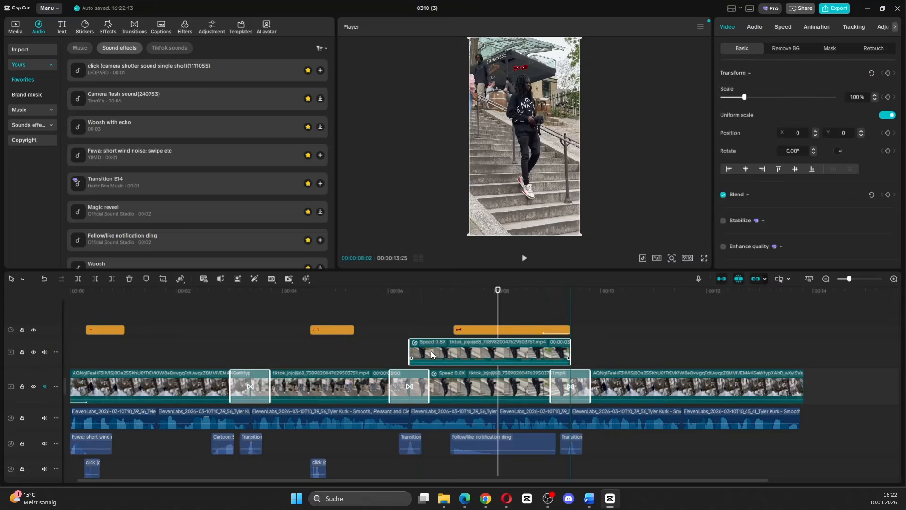
{"action": "left_click", "coordinate": [788, 49]}
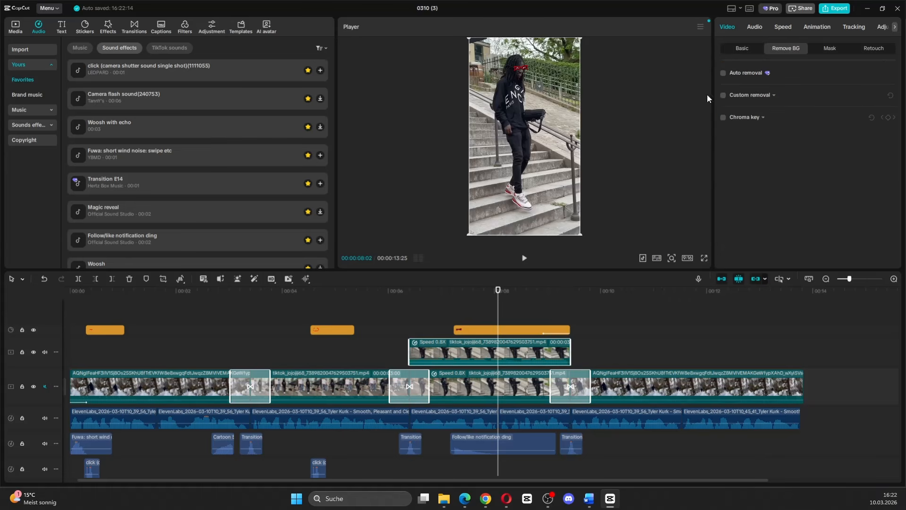
{"action": "left_click", "coordinate": [45, 351]}
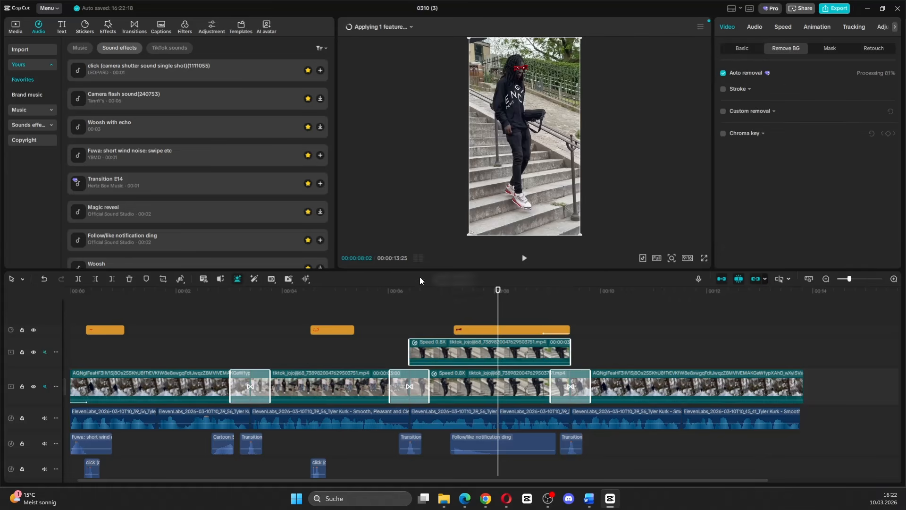
Search the stickers for "surf" and add the pink surfboard with yellow flowers at 00:00:08:02.
{"action": "left_click", "coordinate": [85, 27]}
{"action": "type", "text": "surf"}
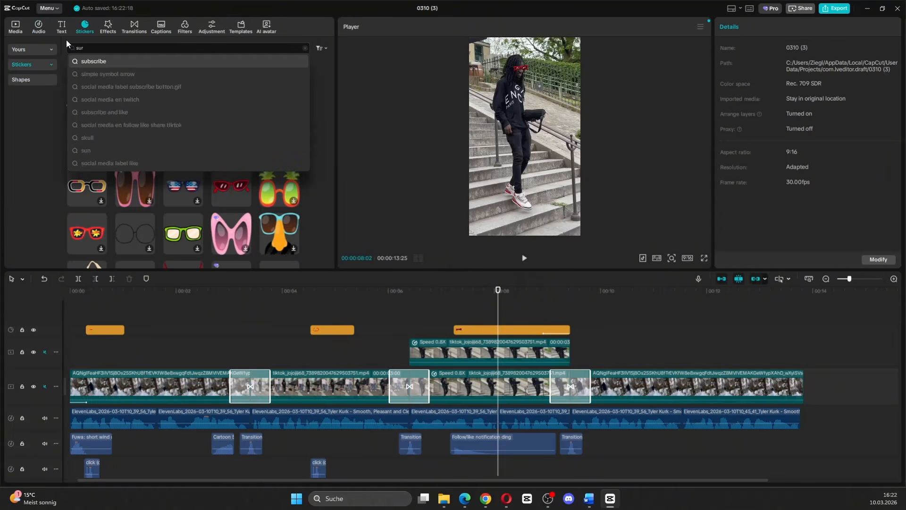
{"action": "key", "text": "Return"}
{"action": "scroll", "coordinate": [260, 218], "scroll_direction": "down", "scroll_amount": 10}
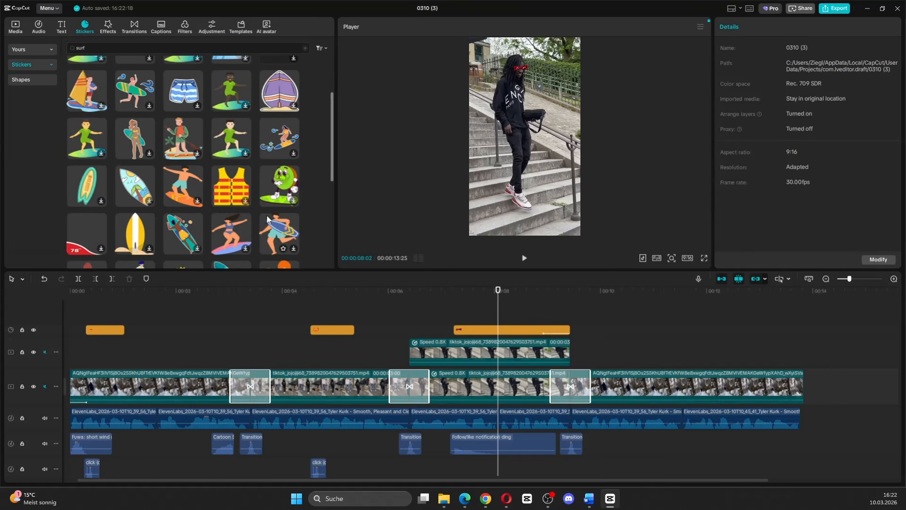
{"action": "scroll", "coordinate": [267, 215], "scroll_direction": "down", "scroll_amount": 3}
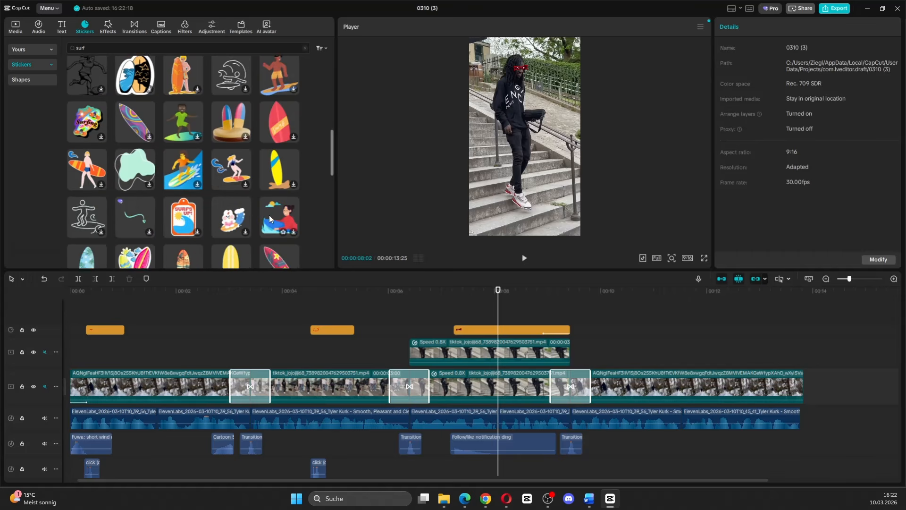
{"action": "left_click", "coordinate": [294, 237]}
Layer the surfboard beneath the cutout clip, ending with it, and place it under the man's feet at 85% scale, rotated 180°.
{"action": "left_click_drag", "start_coordinate": [596, 330], "coordinate": [597, 375]}
{"action": "left_click_drag", "start_coordinate": [657, 374], "coordinate": [570, 373]}
{"action": "left_click_drag", "start_coordinate": [551, 176], "coordinate": [548, 214]}
{"action": "left_click_drag", "start_coordinate": [522, 226], "coordinate": [519, 128]}
{"action": "left_click_drag", "start_coordinate": [526, 162], "coordinate": [521, 194]}
Play the surfboard section in short bursts and reposition the sticker so it follows the man's feet.
{"action": "left_click", "coordinate": [525, 259]}
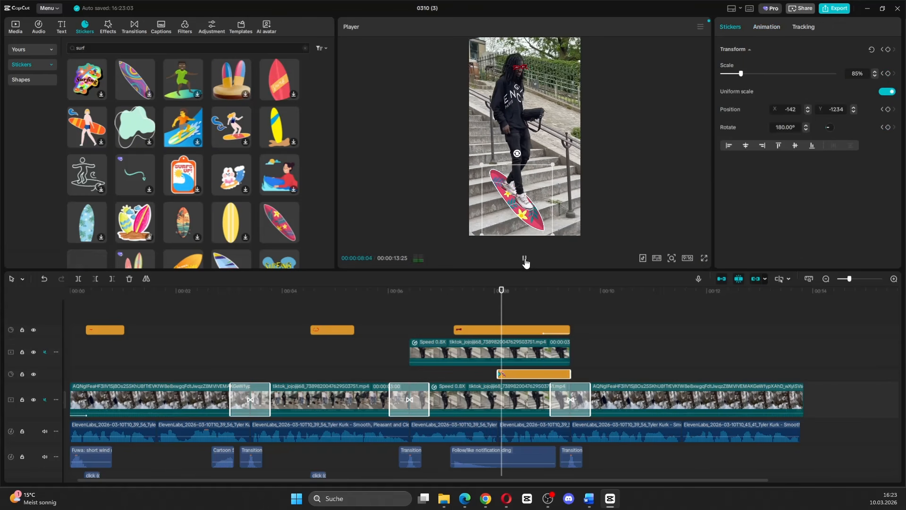
{"action": "left_click", "coordinate": [524, 259]}
{"action": "left_click_drag", "start_coordinate": [526, 235], "coordinate": [531, 232]}
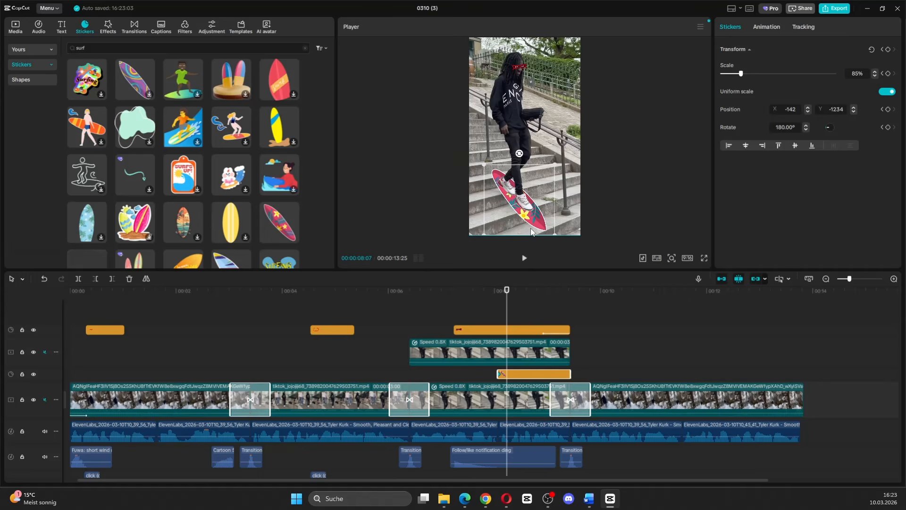
{"action": "left_click", "coordinate": [525, 259]}
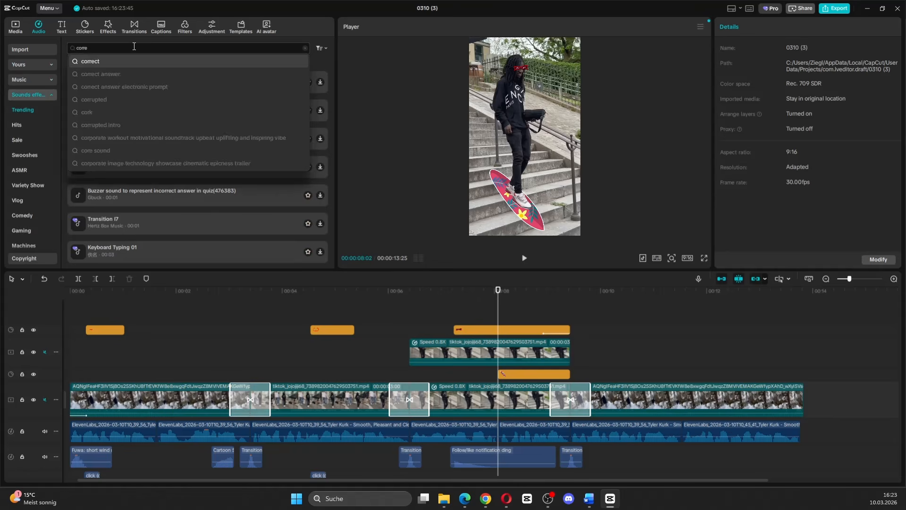
Add the sound effect "Correct answer good!(963433)" where the surfboard appears, and copy the arrow sticker to the start of the last clip.
{"action": "key", "text": "Return"}
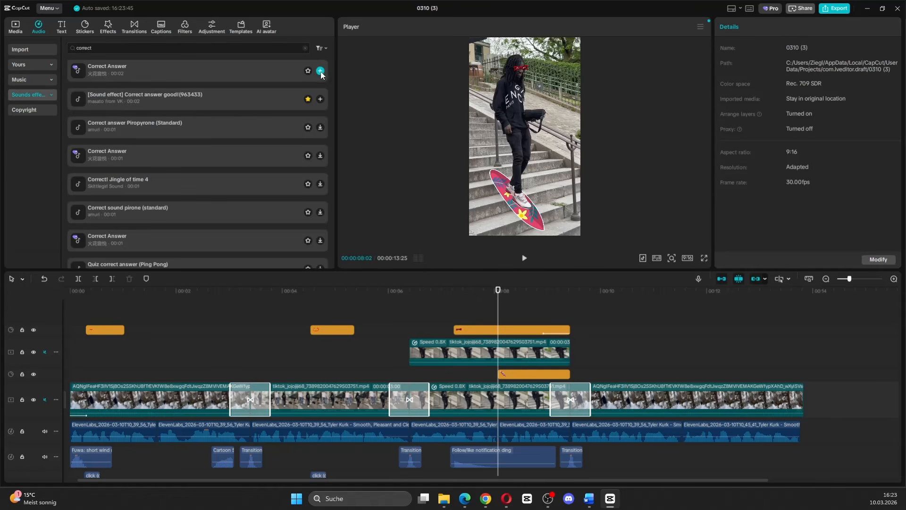
{"action": "left_click", "coordinate": [321, 99]}
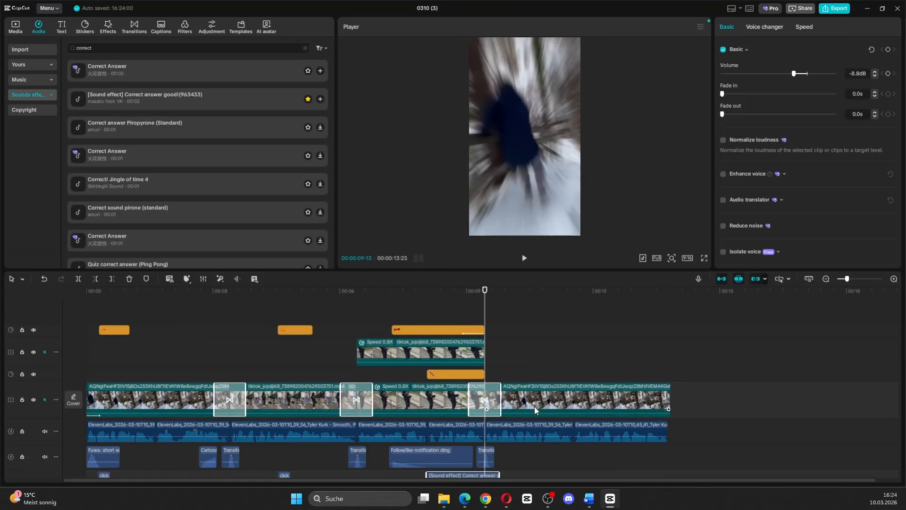
{"action": "left_click", "coordinate": [101, 331]}
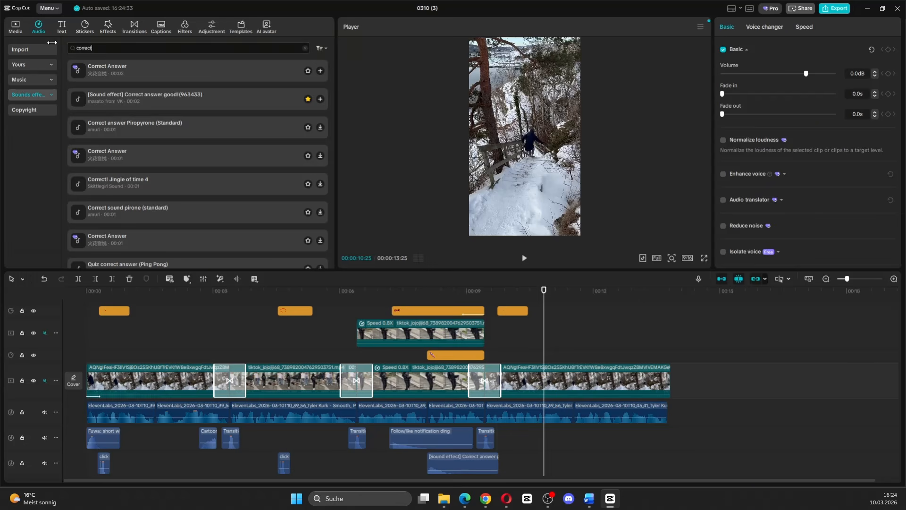
Search the sound effects for "snow" and add "Walking on snow (slow, loop compatible)" at 00:00:10:25.
{"action": "left_click", "coordinate": [84, 47]}
{"action": "type", "text": "snow"}
{"action": "key", "text": "Return"}
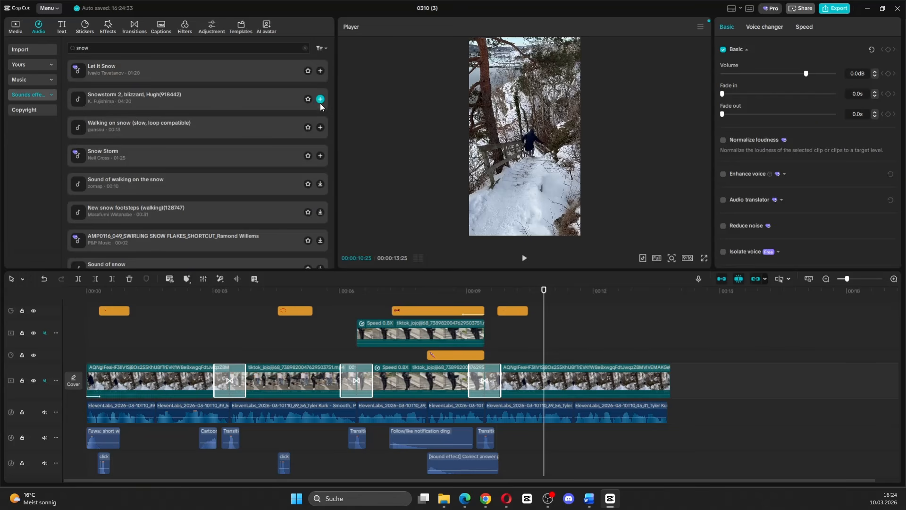
{"action": "left_click", "coordinate": [320, 128]}
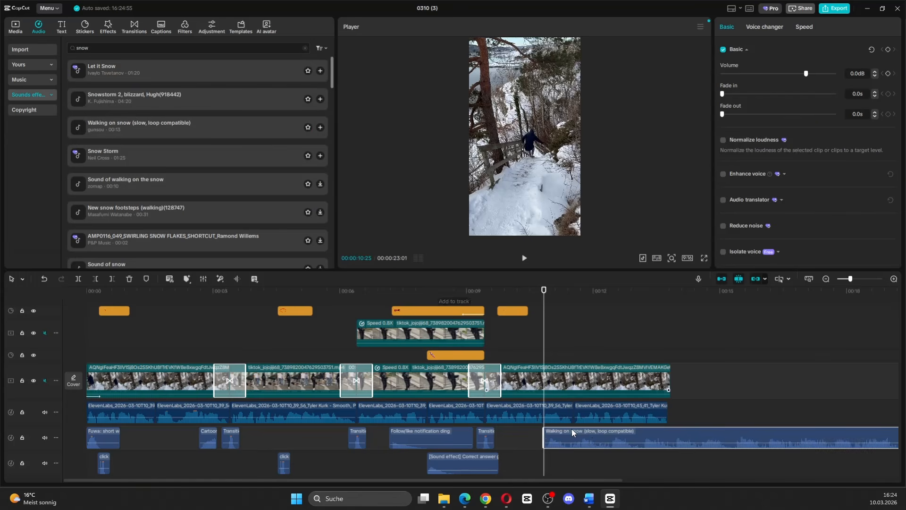
Cut off the walking-on-snow sound after 00:00:11:13.
{"action": "left_click", "coordinate": [565, 355]}
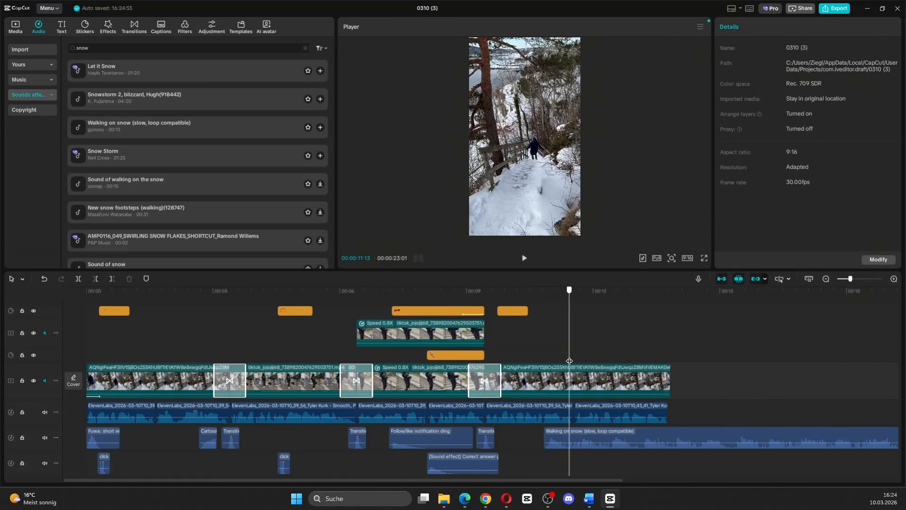
{"action": "left_click", "coordinate": [569, 436]}
{"action": "left_click", "coordinate": [112, 279]}
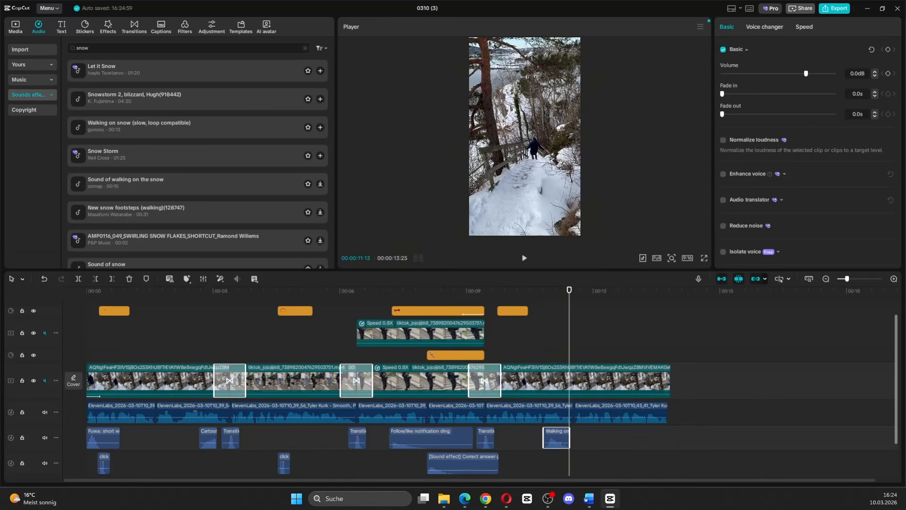
Switch to the browser for a transparent snowball image, and place it over the last clip, shortened to just past the snow sound.
{"action": "key", "text": "alt+Tab"}
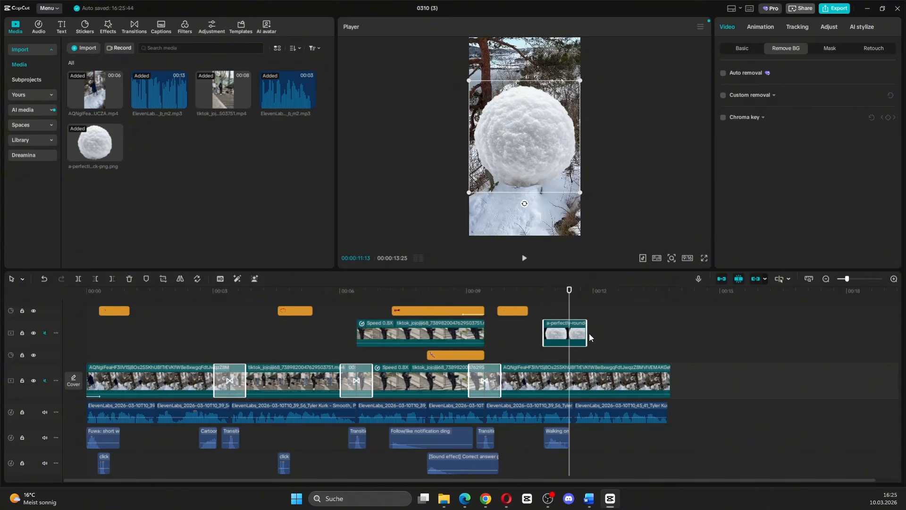
{"action": "left_click_drag", "start_coordinate": [588, 333], "coordinate": [573, 332]}
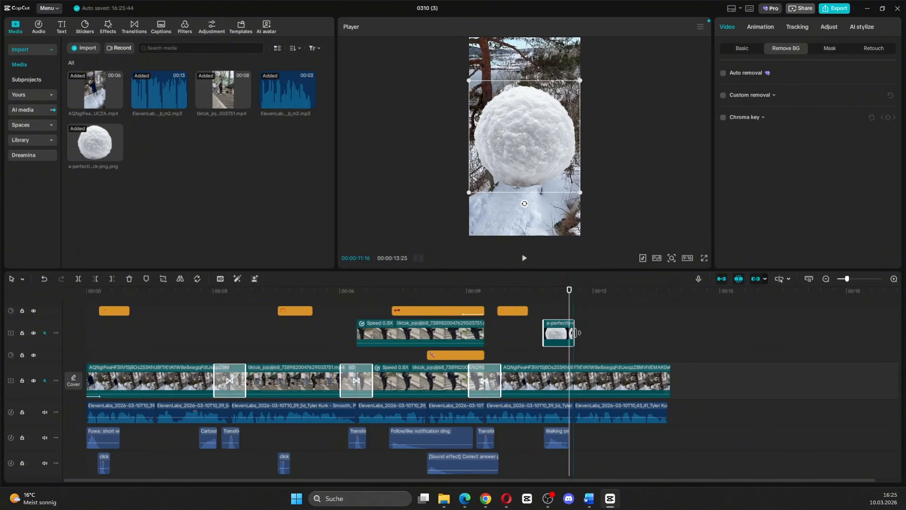
Apply the Slide Right entrance animation of 0.5 s to the snowball and extend its clip slightly.
{"action": "left_click", "coordinate": [759, 26]}
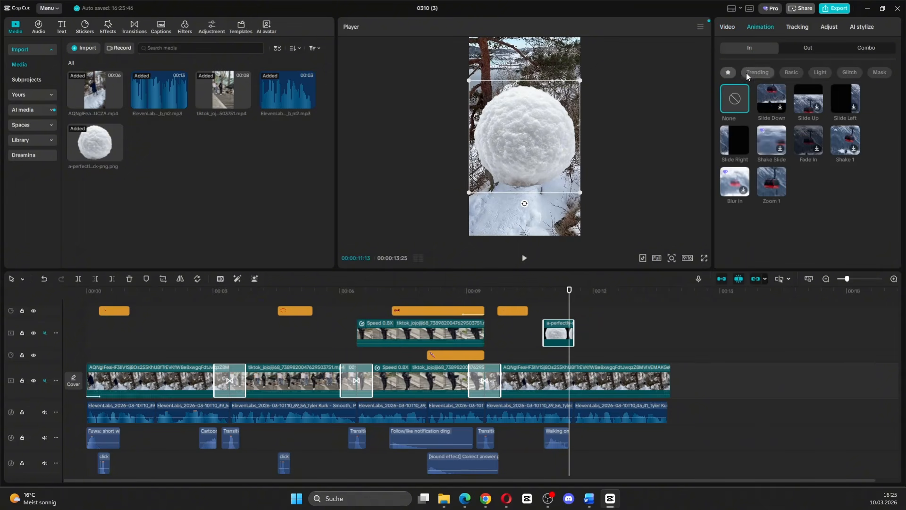
{"action": "left_click", "coordinate": [735, 131]}
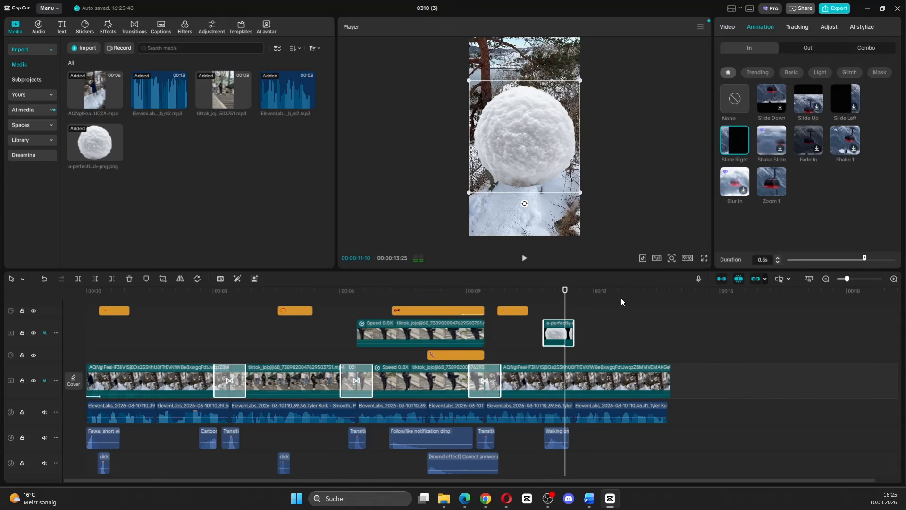
{"action": "left_click_drag", "start_coordinate": [575, 326], "coordinate": [584, 327]}
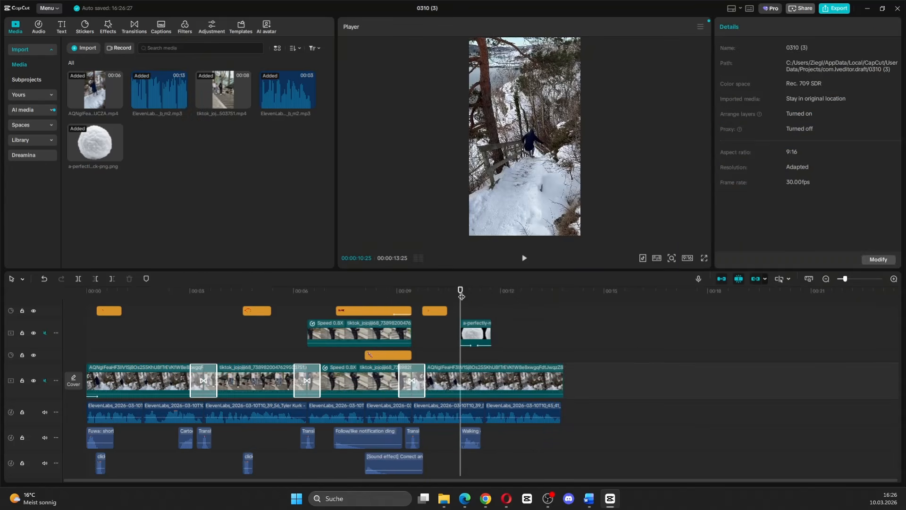
Extract the audio of the first and last video clips onto separate audio tracks.
{"action": "left_click_drag", "start_coordinate": [460, 290], "coordinate": [87, 290]}
{"action": "scroll", "coordinate": [500, 427], "scroll_direction": "down", "scroll_amount": 3}
{"action": "scroll", "coordinate": [472, 439], "scroll_direction": "up", "scroll_amount": 3}
{"action": "scroll", "coordinate": [459, 429], "scroll_direction": "down", "scroll_amount": 2}
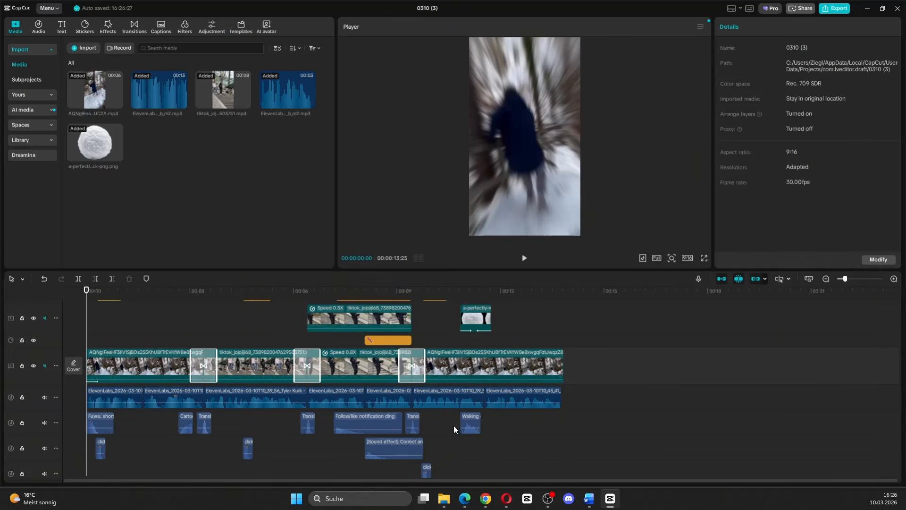
{"action": "left_click", "coordinate": [146, 363]}
{"action": "right_click", "coordinate": [146, 363]}
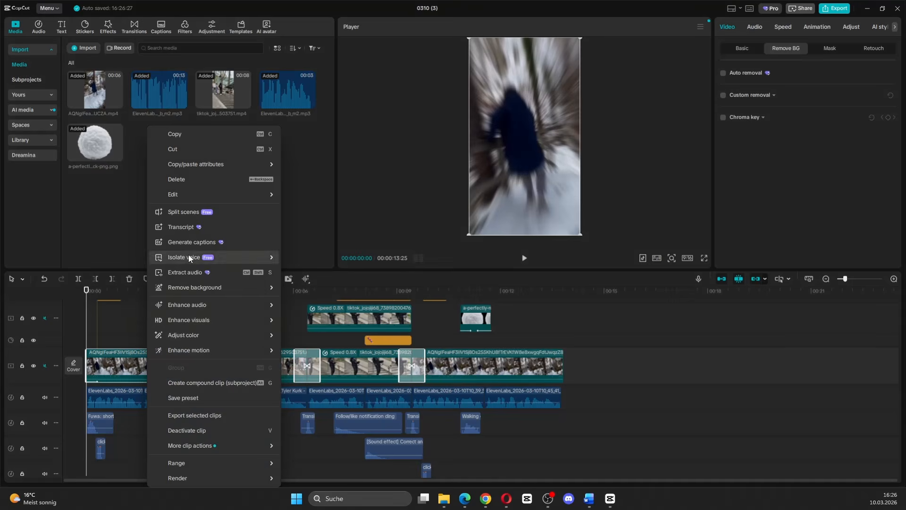
{"action": "left_click", "coordinate": [194, 273]}
{"action": "right_click", "coordinate": [514, 360]}
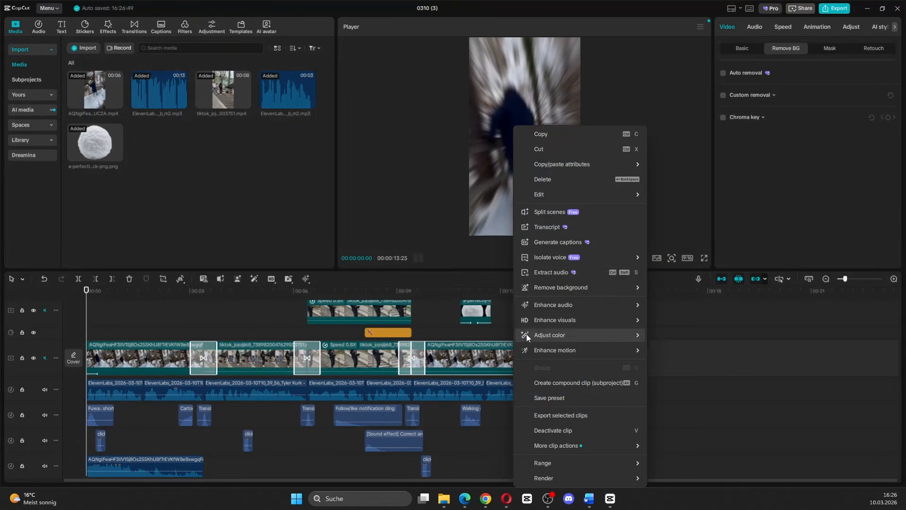
{"action": "left_click", "coordinate": [548, 261]}
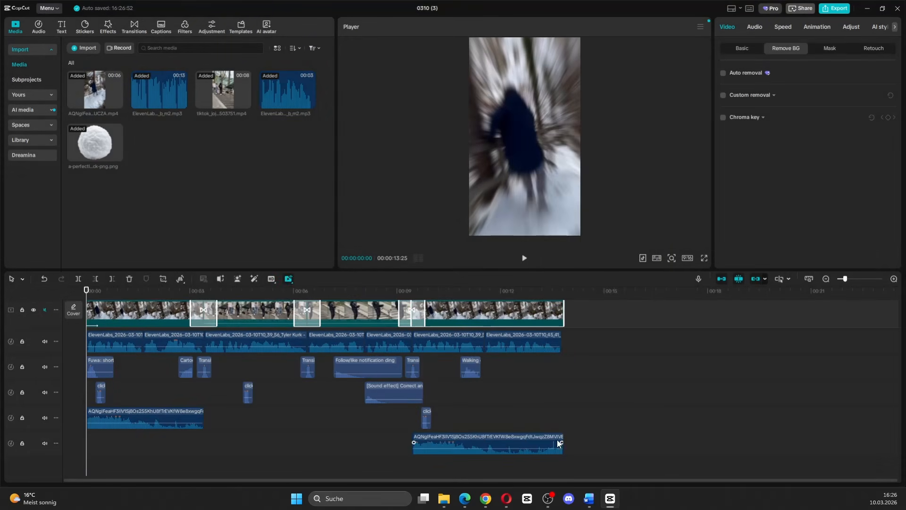
Lower the volume of both extracted clip audios to -8.9 dB and return the playhead to the start.
{"action": "left_click", "coordinate": [435, 442]}
{"action": "left_click", "coordinate": [793, 74]}
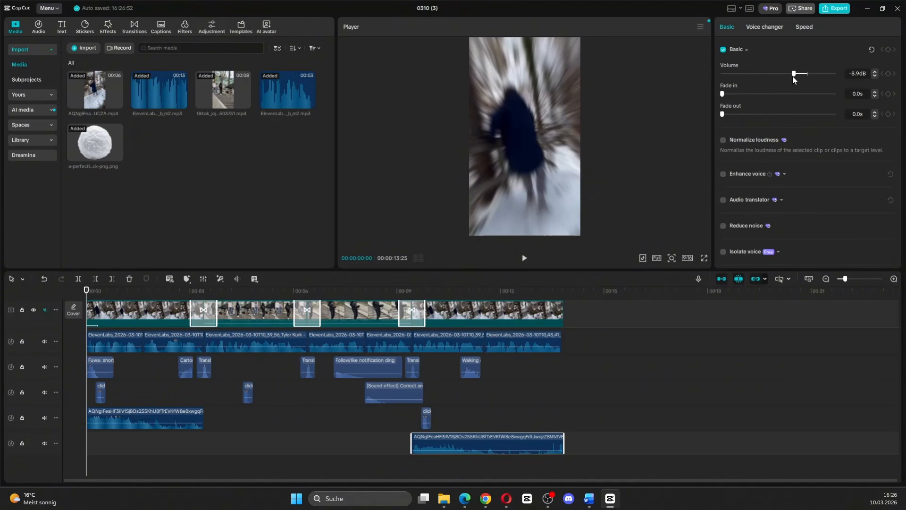
{"action": "left_click", "coordinate": [200, 424]}
{"action": "left_click", "coordinate": [793, 74]}
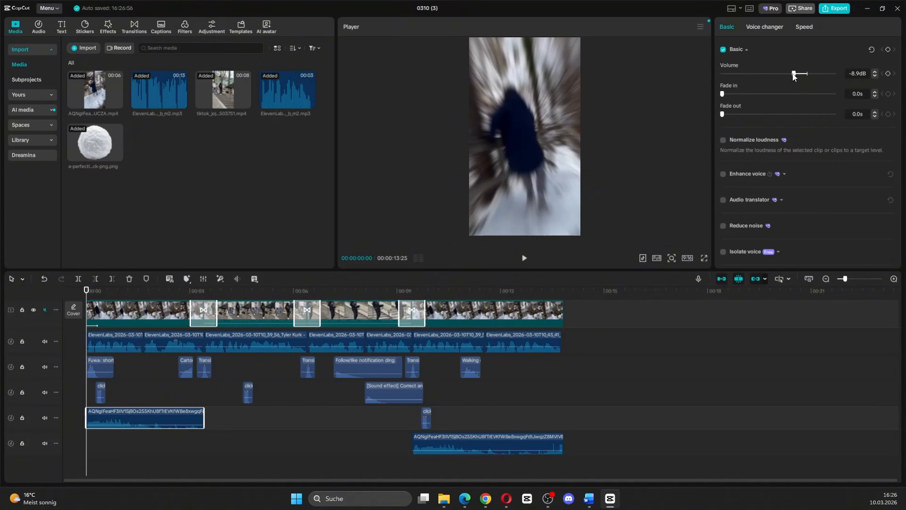
{"action": "left_click", "coordinate": [320, 427]}
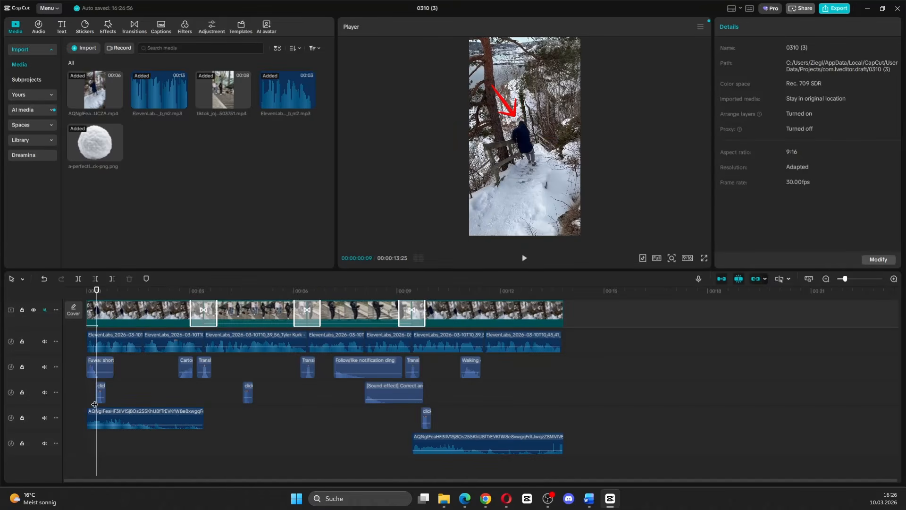
{"action": "left_click_drag", "start_coordinate": [99, 297], "coordinate": [86, 297]}
Mute the four audio tracks holding sound effects and extracted clip audio, leaving only the voiceover track audible.
{"action": "scroll", "coordinate": [524, 392], "scroll_direction": "up", "scroll_amount": 3}
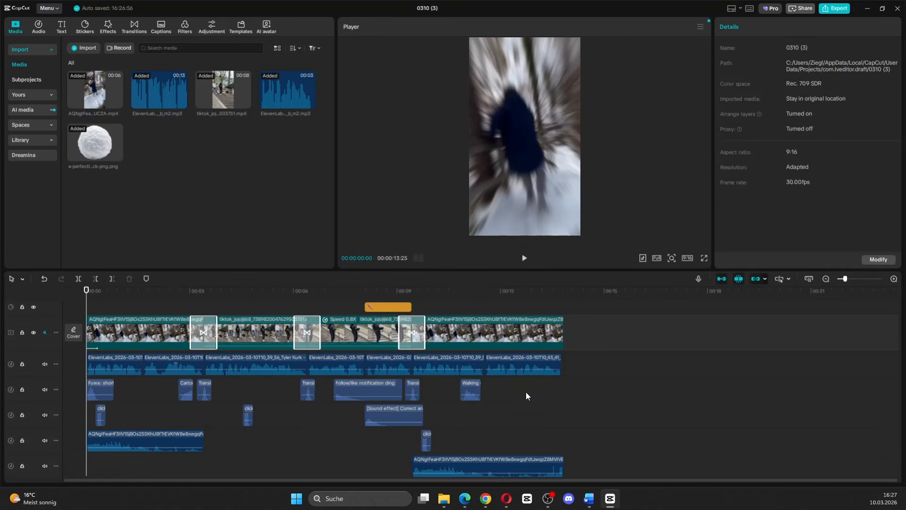
{"action": "scroll", "coordinate": [146, 421], "scroll_direction": "down", "scroll_amount": 1}
{"action": "scroll", "coordinate": [146, 422], "scroll_direction": "down", "scroll_amount": 1}
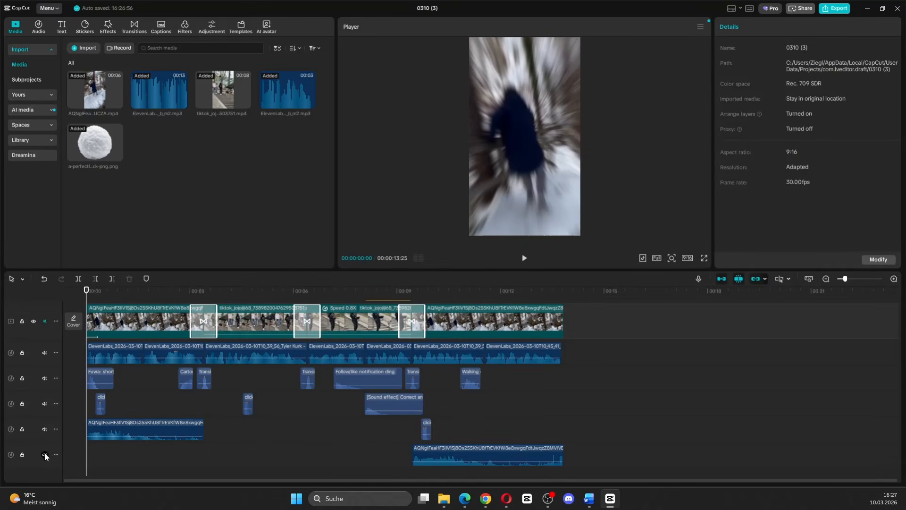
{"action": "left_click", "coordinate": [45, 455]}
{"action": "left_click", "coordinate": [44, 428]}
{"action": "left_click", "coordinate": [46, 403]}
{"action": "left_click", "coordinate": [47, 378]}
{"action": "scroll", "coordinate": [108, 368], "scroll_direction": "up", "scroll_amount": 3}
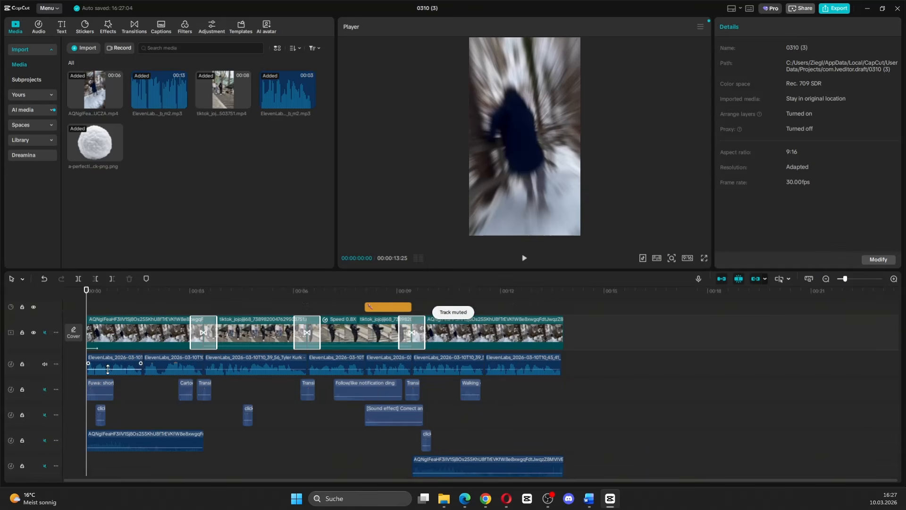
{"action": "scroll", "coordinate": [108, 368], "scroll_direction": "up", "scroll_amount": 2}
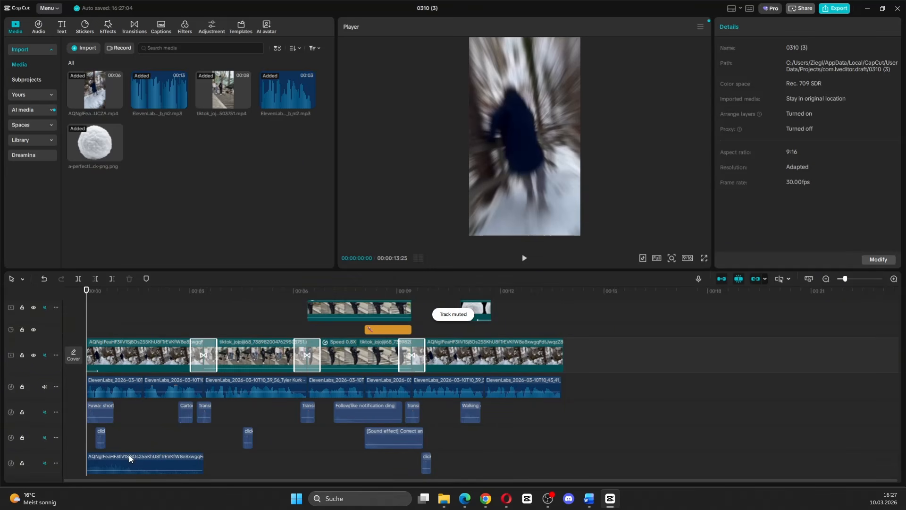
Generate automatic English captions and set the font of all captions to Uninsta-Black.
{"action": "left_click", "coordinate": [161, 31]}
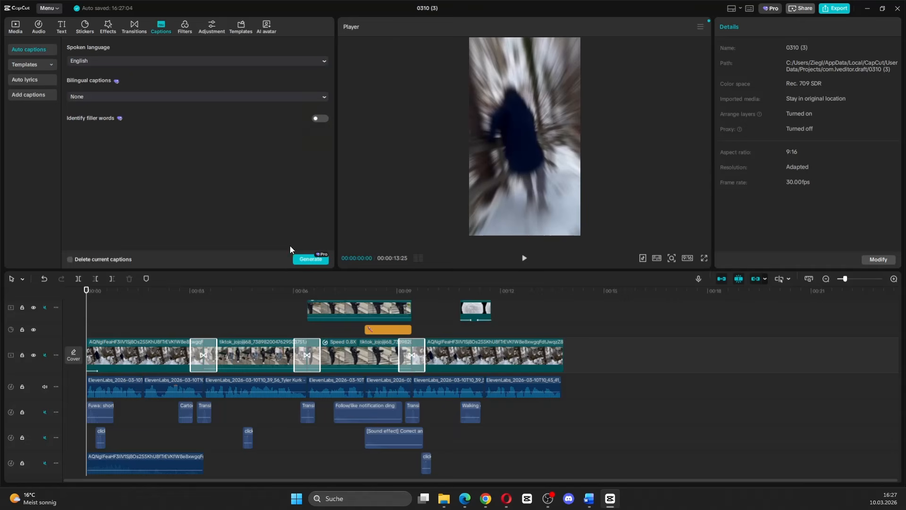
{"action": "left_click", "coordinate": [306, 260]}
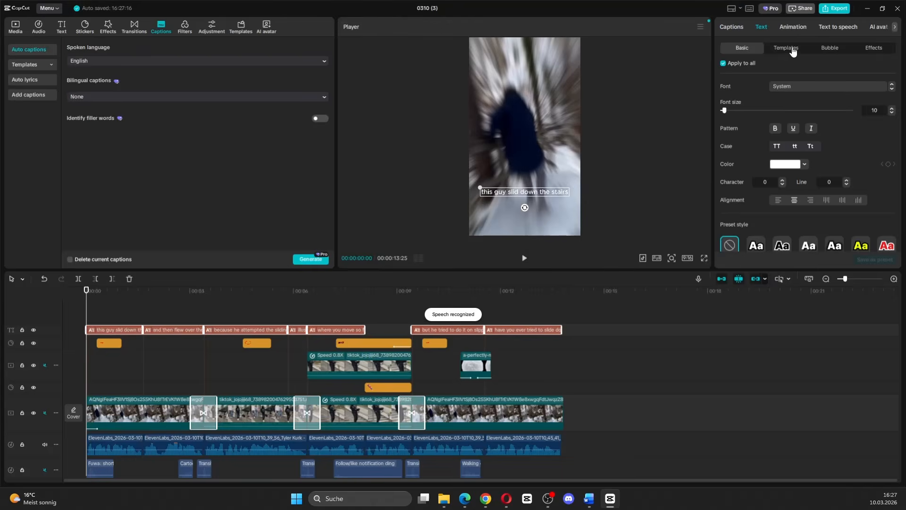
{"action": "left_click", "coordinate": [812, 86]}
{"action": "left_click", "coordinate": [764, 145]}
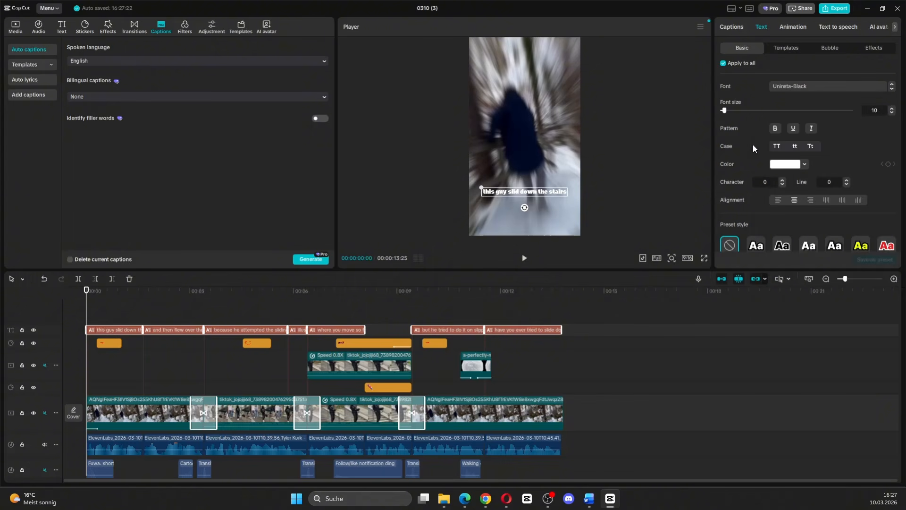
Enlarge all captions so the first one wraps onto three lines, and enable their stroke.
{"action": "left_click", "coordinate": [892, 109]}
{"action": "left_click", "coordinate": [891, 109]}
{"action": "scroll", "coordinate": [744, 204], "scroll_direction": "down", "scroll_amount": 5}
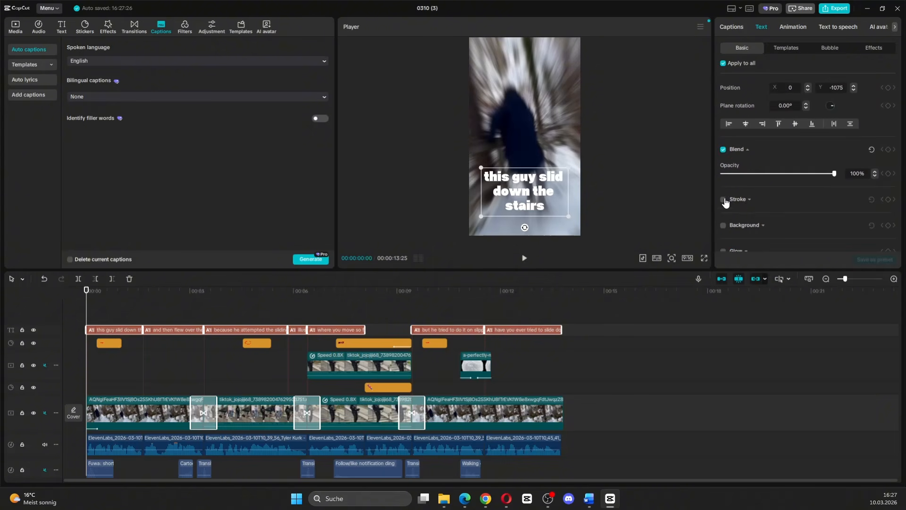
{"action": "left_click", "coordinate": [724, 199]}
Apply the Spring caption animation to all captions.
{"action": "left_click", "coordinate": [795, 28]}
{"action": "left_click", "coordinate": [871, 48]}
{"action": "left_click", "coordinate": [762, 107]}
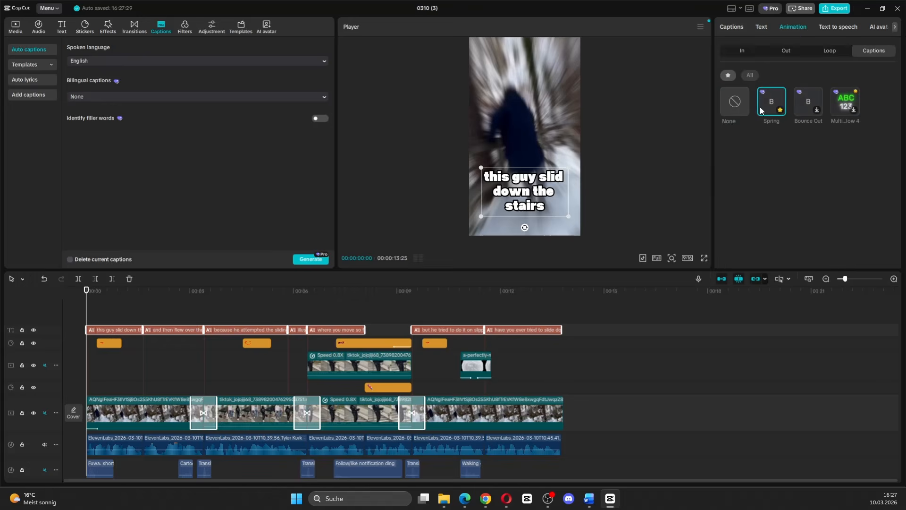
Add a default text clip at 00:00:08:02 in the caption gap and shorten it to less than half its length.
{"action": "left_click", "coordinate": [372, 316]}
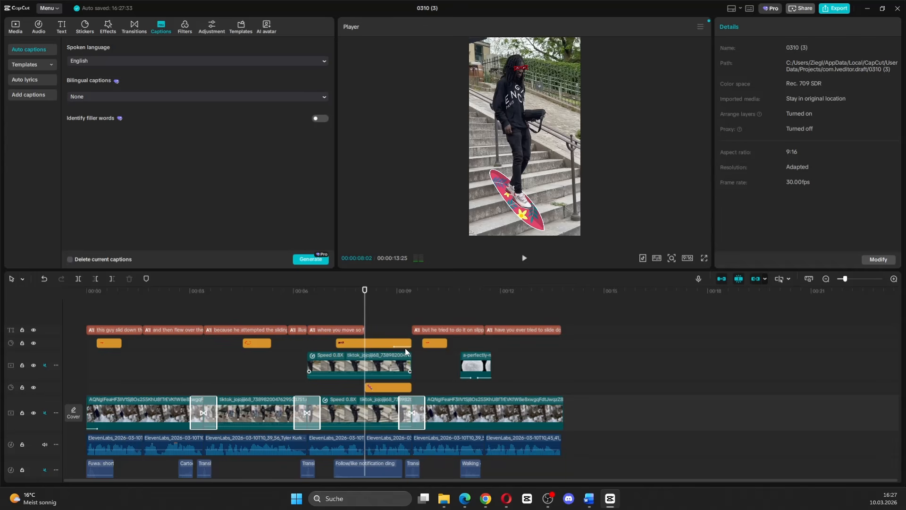
{"action": "left_click", "coordinate": [61, 27]}
{"action": "left_click", "coordinate": [99, 74]}
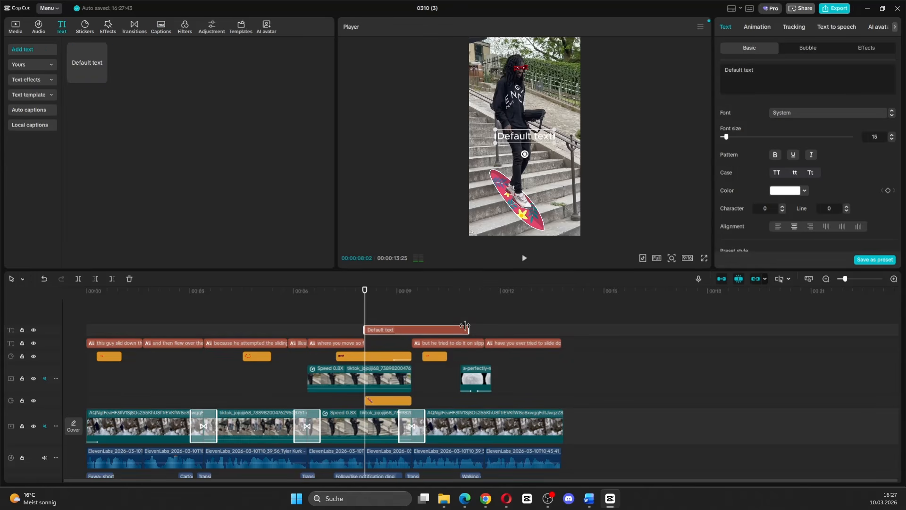
{"action": "left_click_drag", "start_coordinate": [465, 325], "coordinate": [362, 324]}
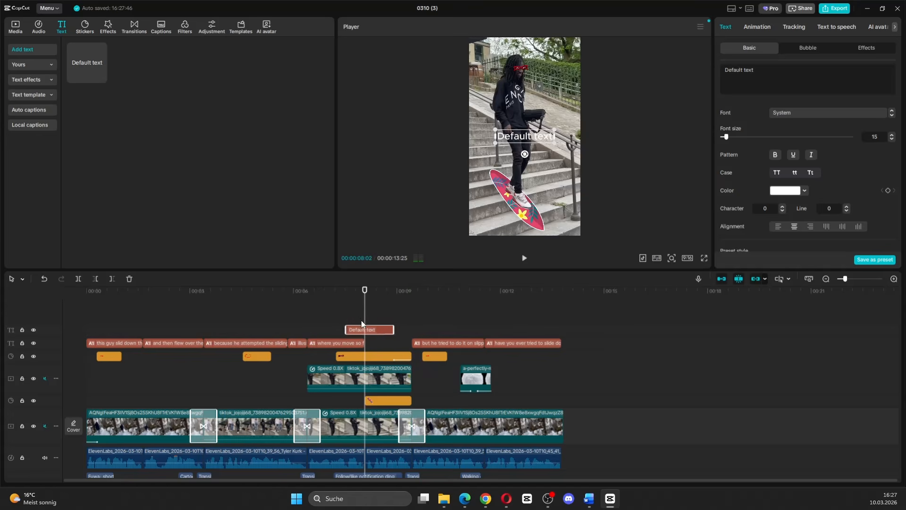
{"action": "left_click", "coordinate": [359, 314]}
{"action": "left_click", "coordinate": [362, 328]}
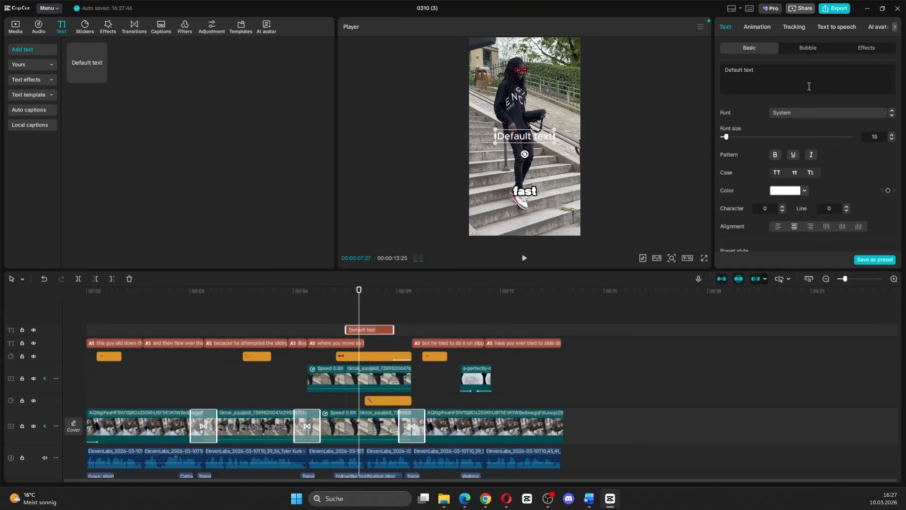
Format the default text in Uninsta-Black at size 22 and enable its black stroke.
{"action": "left_click", "coordinate": [802, 114]}
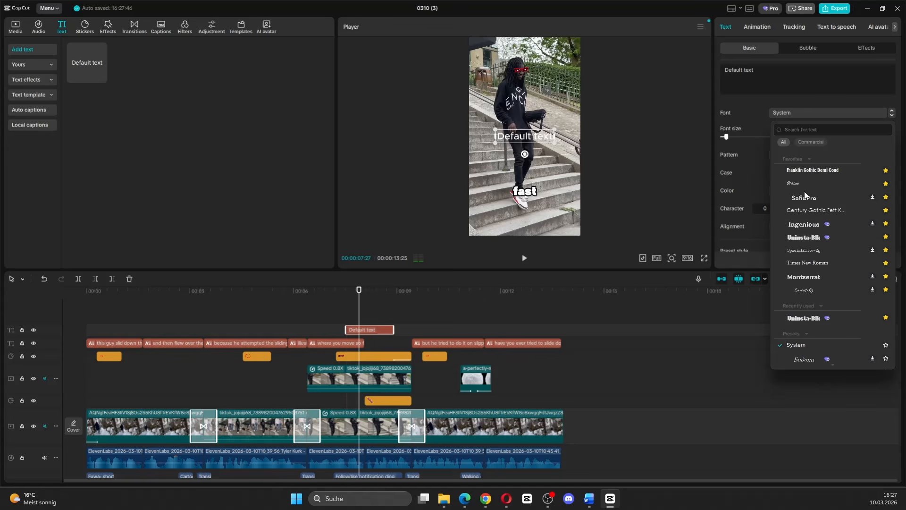
{"action": "left_click", "coordinate": [811, 237]}
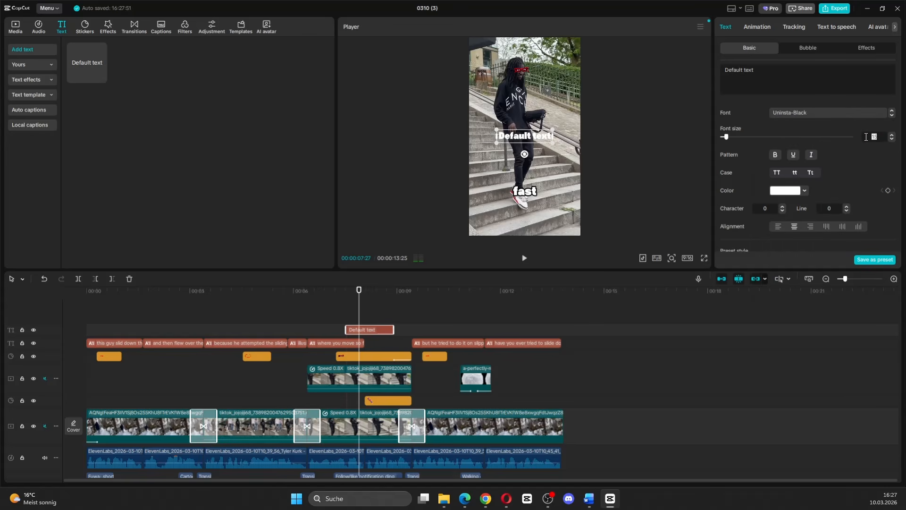
{"action": "type", "text": "22"}
{"action": "key", "text": "Return"}
{"action": "scroll", "coordinate": [796, 178], "scroll_direction": "down", "scroll_amount": 3}
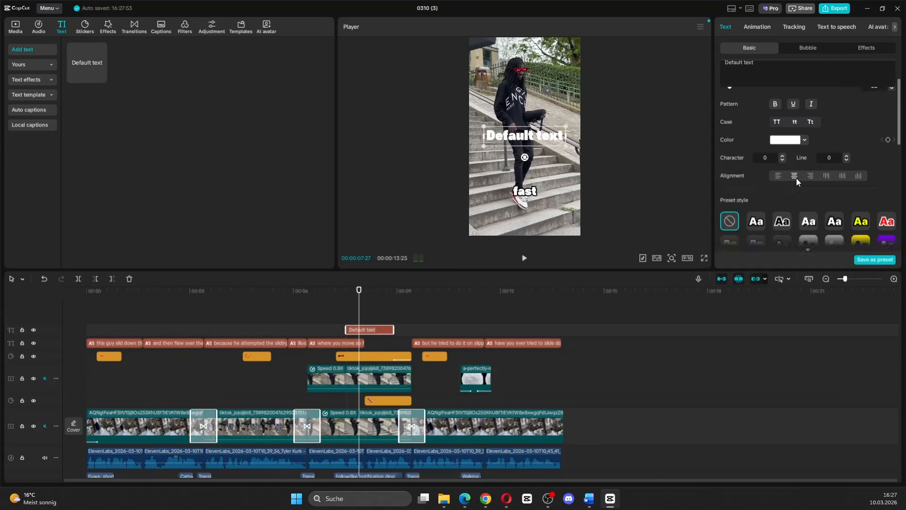
{"action": "scroll", "coordinate": [791, 191], "scroll_direction": "down", "scroll_amount": 5}
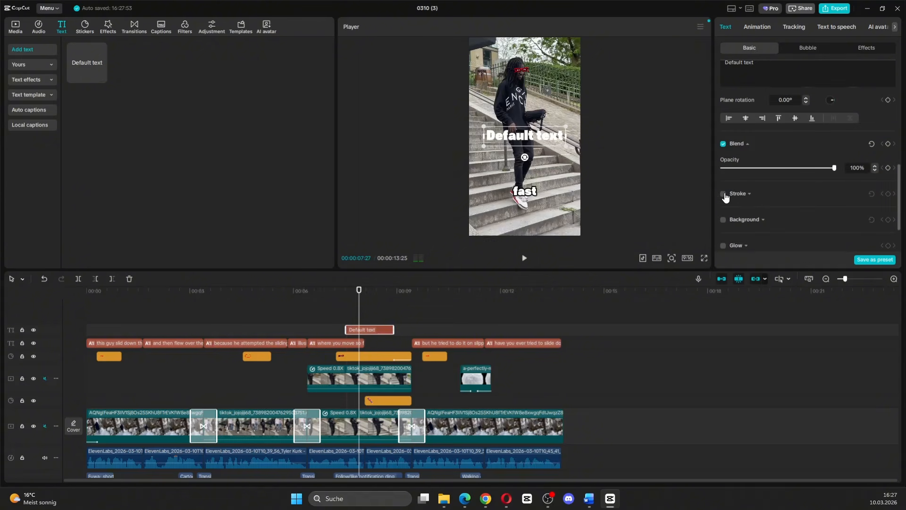
{"action": "left_click", "coordinate": [723, 194]}
Fit the text clip into the caption gap, ending with the skateboard overlay clip, and change its wording to "it".
{"action": "left_click", "coordinate": [523, 258]}
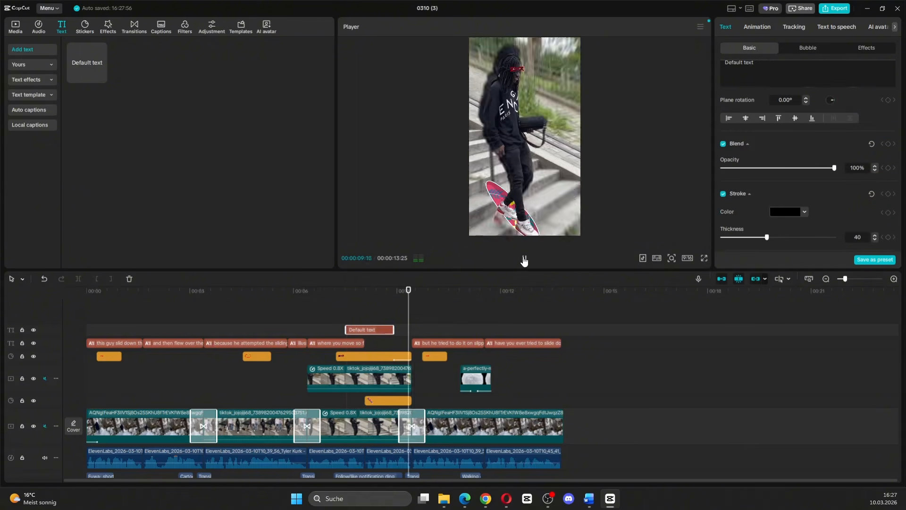
{"action": "left_click", "coordinate": [524, 258]}
{"action": "left_click_drag", "start_coordinate": [387, 327], "coordinate": [405, 327]}
{"action": "left_click_drag", "start_coordinate": [772, 76], "coordinate": [700, 55]}
{"action": "type", "text": "it"}
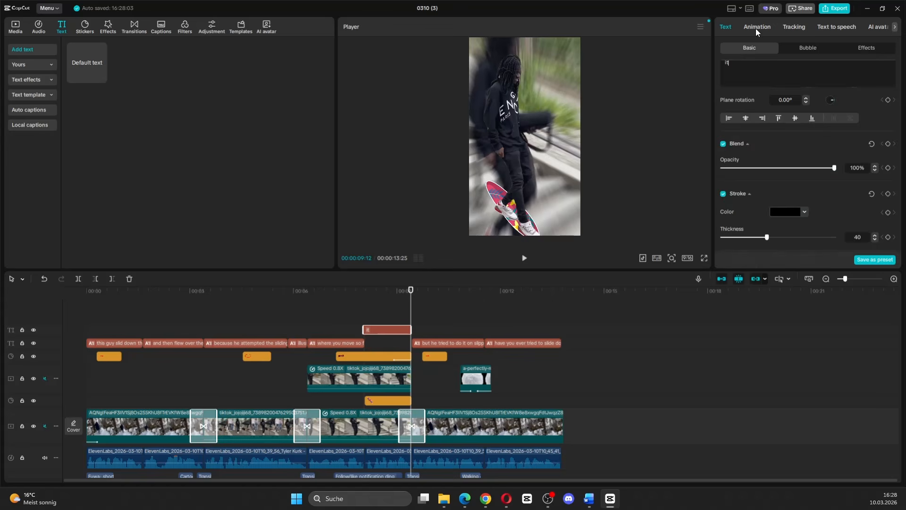
Apply the Zoom In entrance animation of 0.5 s and a favourite exit animation to the "it" text.
{"action": "left_click", "coordinate": [757, 29]}
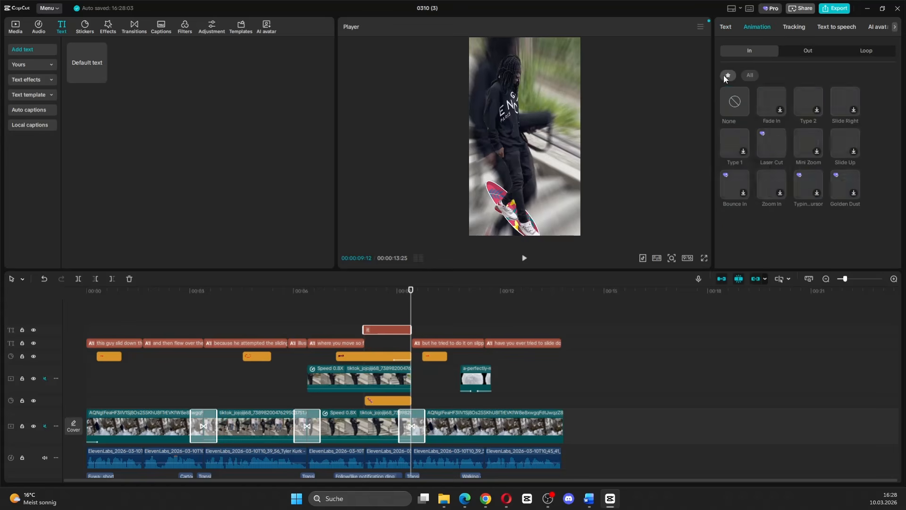
{"action": "left_click", "coordinate": [797, 51]}
{"action": "left_click", "coordinate": [746, 51]}
{"action": "left_click", "coordinate": [728, 75]}
{"action": "left_click", "coordinate": [769, 181]}
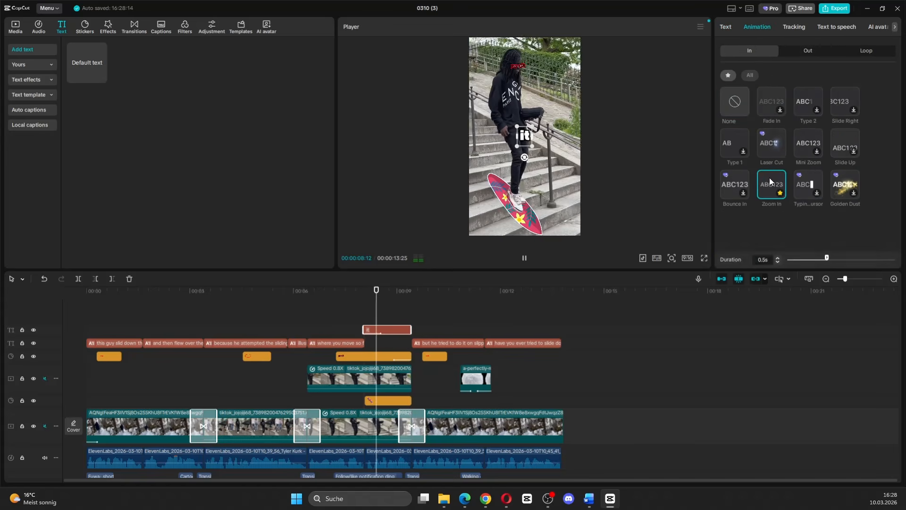
{"action": "left_click", "coordinate": [798, 53]}
{"action": "left_click", "coordinate": [728, 76]}
{"action": "left_click", "coordinate": [773, 97]}
{"action": "left_click", "coordinate": [844, 102]}
Play back the caption gap and shorten the "it" text clip to match the spoken word.
{"action": "left_click", "coordinate": [309, 400]}
{"action": "left_click", "coordinate": [524, 259]}
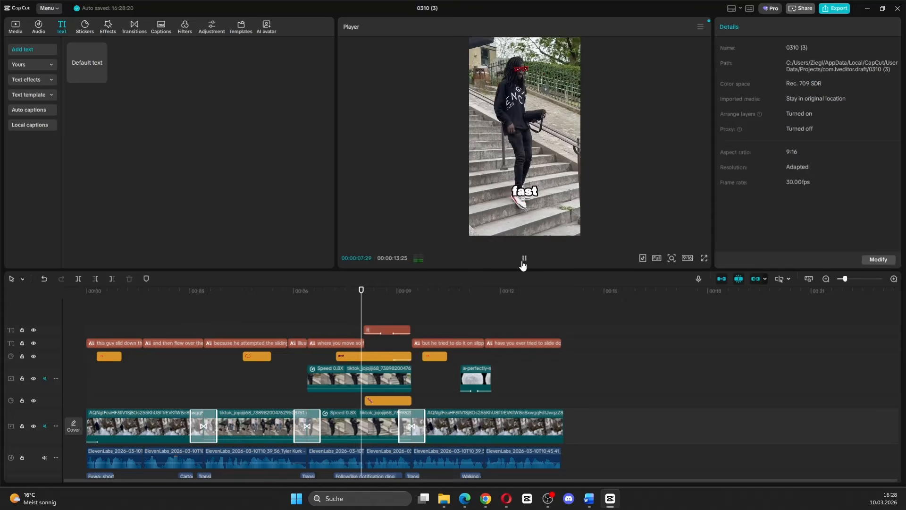
{"action": "left_click", "coordinate": [524, 259]}
{"action": "mouse_move", "coordinate": [411, 330]}
{"action": "left_mouse_down"}
{"action": "mouse_move", "coordinate": [371, 329]}
{"action": "mouse_move", "coordinate": [378, 342]}
{"action": "mouse_move", "coordinate": [397, 330]}
{"action": "left_mouse_up"}
{"action": "left_click", "coordinate": [361, 316]}
{"action": "scroll", "coordinate": [362, 318], "scroll_direction": "up", "scroll_amount": 3}
{"action": "left_click", "coordinate": [524, 259]}
{"action": "left_click", "coordinate": [524, 259]}
Duplicate the "it" text directly behind the original and change the copy's wording to "looks".
{"action": "key", "text": "ctrl+c"}
{"action": "key", "text": "ctrl+v"}
{"action": "left_click_drag", "start_coordinate": [793, 76], "coordinate": [678, 55]}
{"action": "type", "text": "looks"}
{"action": "left_click", "coordinate": [354, 315]}
Check the "it" and "looks" texts against the voiceover and adjust their placement.
{"action": "left_click", "coordinate": [524, 259]}
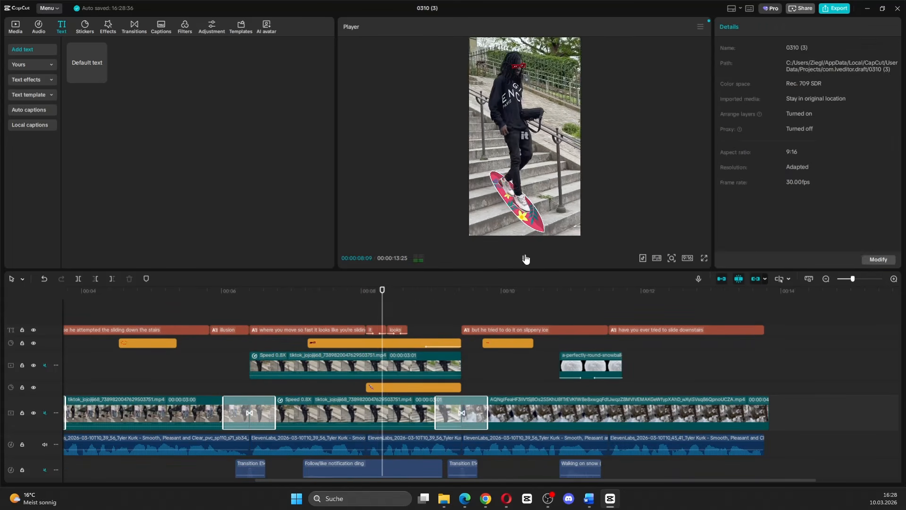
{"action": "left_click", "coordinate": [524, 259]}
{"action": "left_click_drag", "start_coordinate": [418, 316], "coordinate": [358, 318]}
{"action": "left_click", "coordinate": [341, 329]}
{"action": "left_click_drag", "start_coordinate": [524, 137], "coordinate": [524, 189]}
{"action": "left_click", "coordinate": [358, 315]}
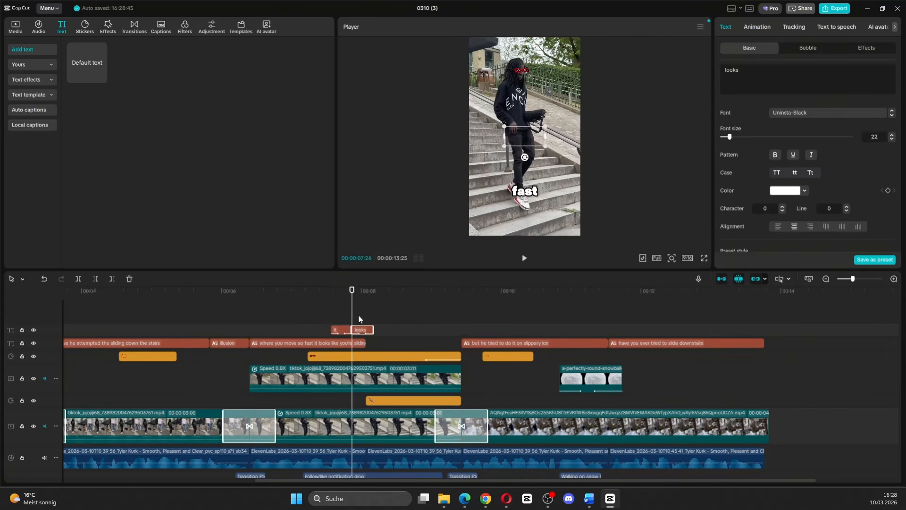
{"action": "left_click", "coordinate": [363, 330]}
{"action": "left_click_drag", "start_coordinate": [362, 331], "coordinate": [370, 329]}
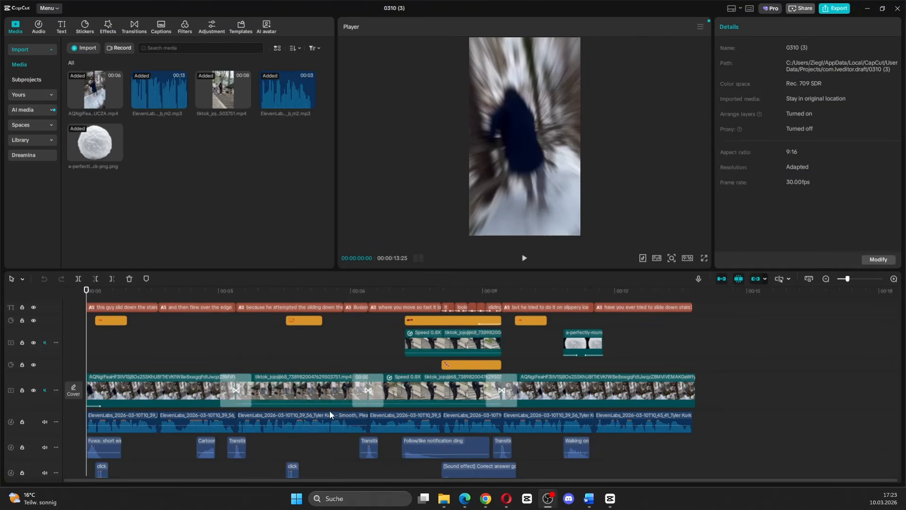
Review the finished timeline's voiceover, video clips, sound effects, stickers and overlays.
{"action": "scroll", "coordinate": [330, 411], "scroll_direction": "down", "scroll_amount": 1}
{"action": "left_click", "coordinate": [147, 415]}
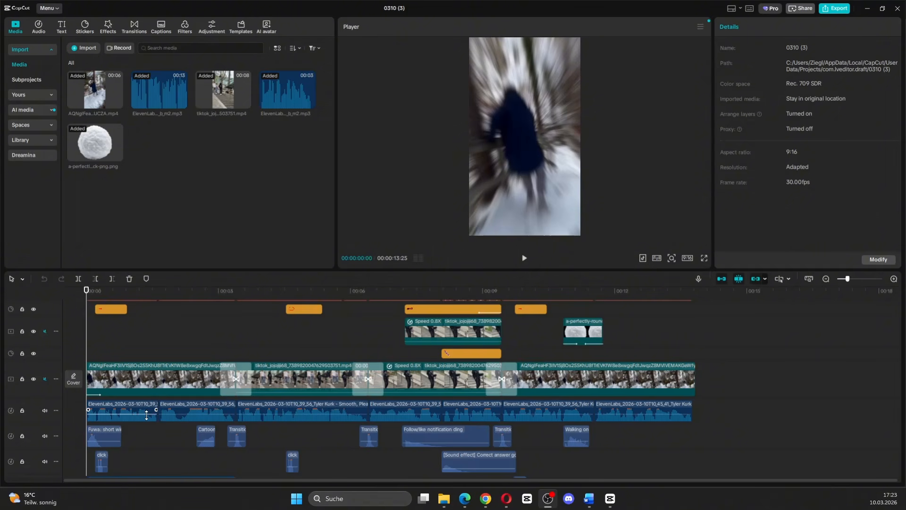
{"action": "left_click_drag", "start_coordinate": [82, 412], "coordinate": [703, 415]}
{"action": "left_click", "coordinate": [713, 384]}
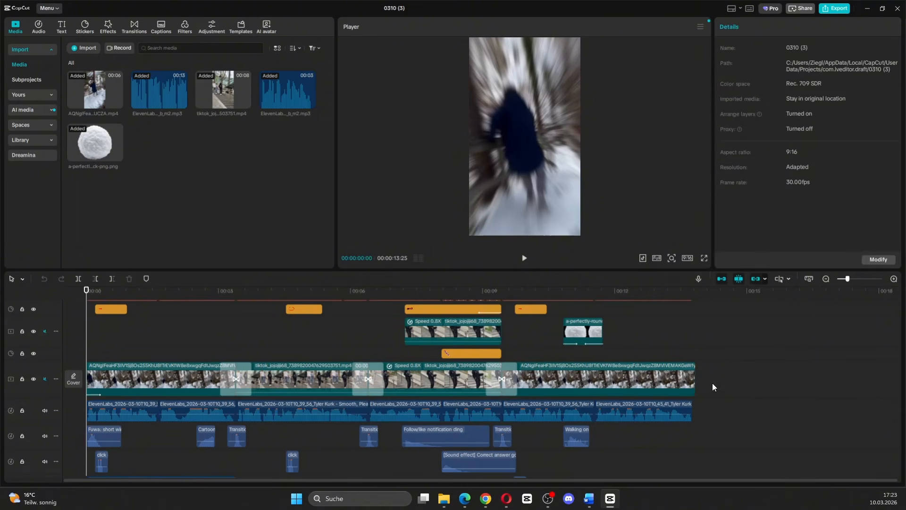
{"action": "left_click", "coordinate": [96, 376]}
{"action": "scroll", "coordinate": [649, 415], "scroll_direction": "down", "scroll_amount": 1}
{"action": "left_click_drag", "start_coordinate": [671, 408], "coordinate": [180, 453]}
{"action": "scroll", "coordinate": [236, 422], "scroll_direction": "up", "scroll_amount": 1}
{"action": "scroll", "coordinate": [522, 353], "scroll_direction": "up", "scroll_amount": 1}
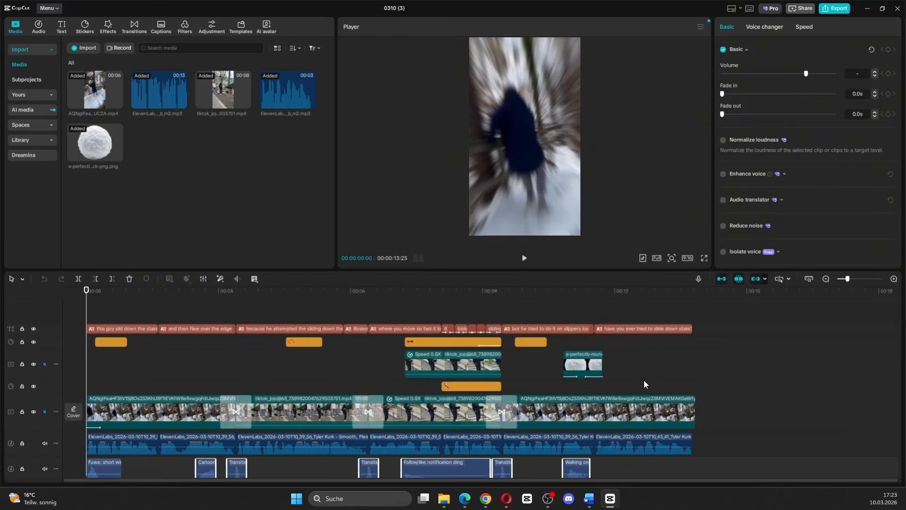
{"action": "left_click_drag", "start_coordinate": [642, 380], "coordinate": [81, 349]}
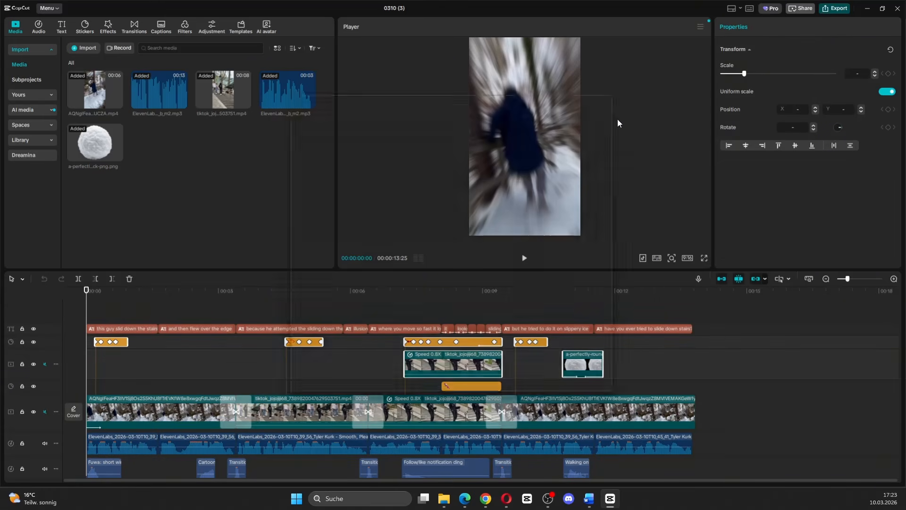
Export the video under the name Short as a 1080P H.264 mp4 at 30fps.
{"action": "left_click_drag", "start_coordinate": [577, 118], "coordinate": [385, 107]}
{"action": "type", "text": "Short"}
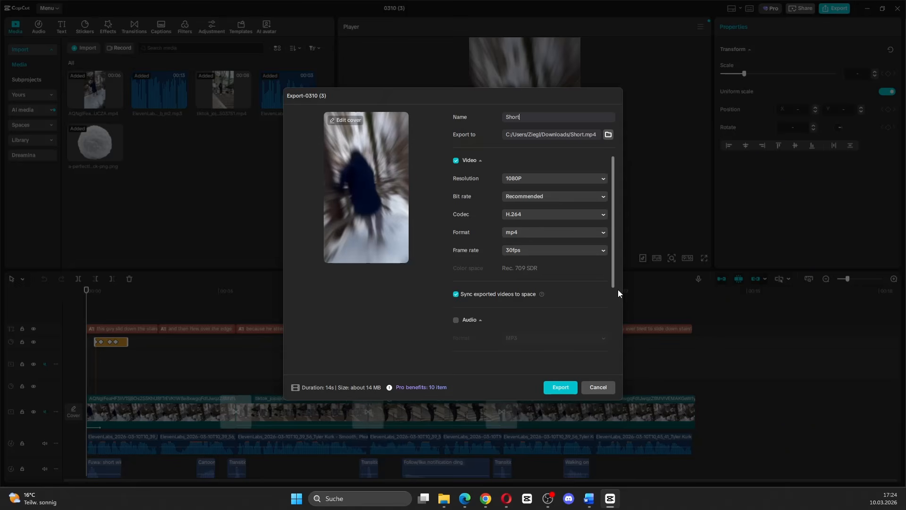
{"action": "left_click", "coordinate": [569, 387]}
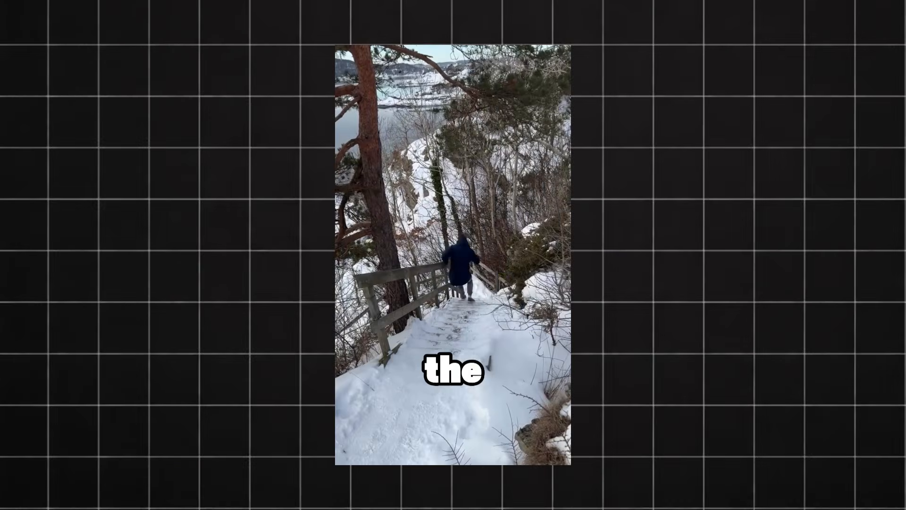